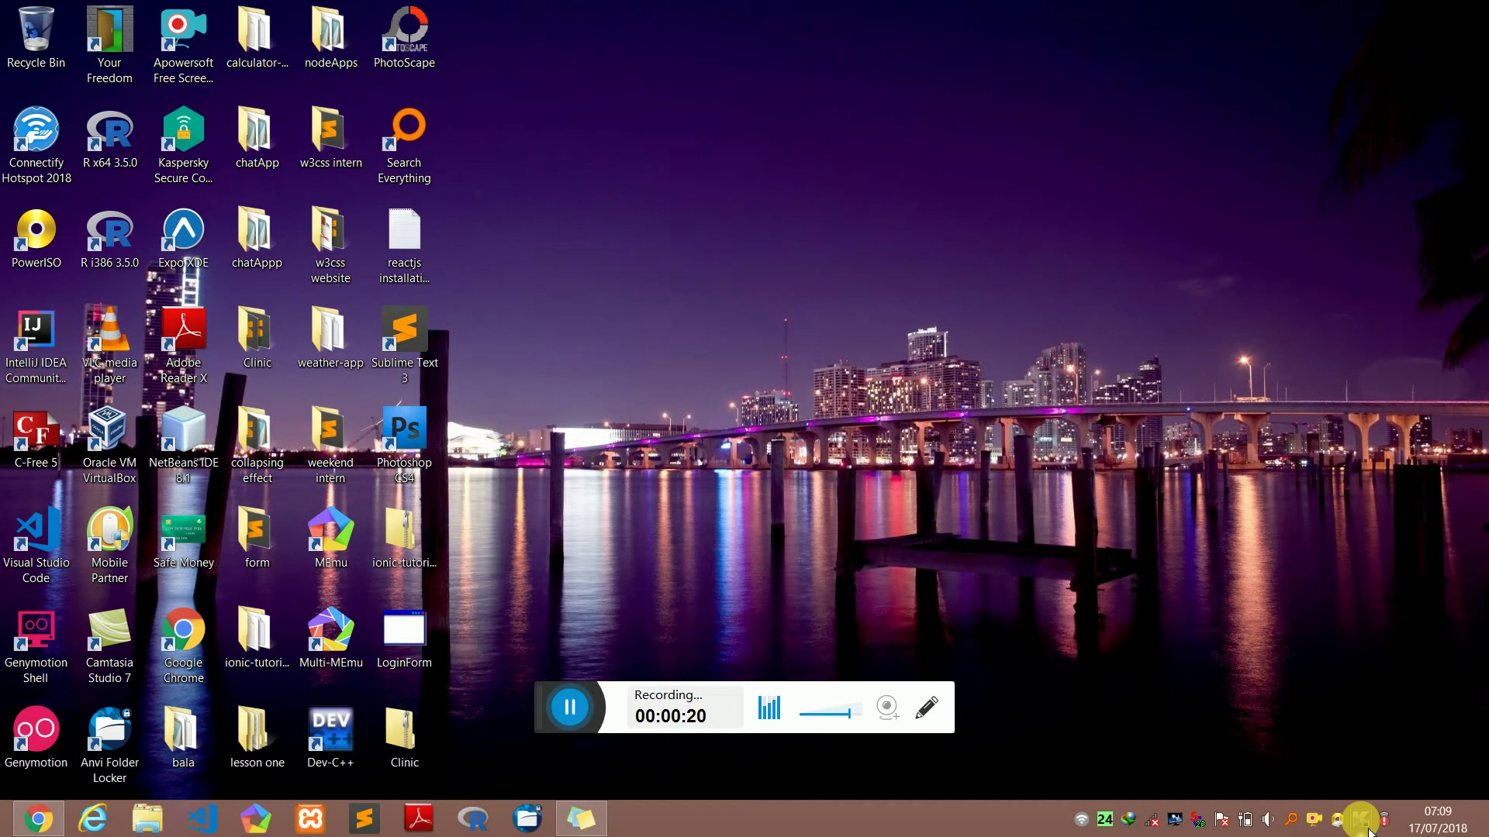
Open the Kaspersky Total Security main window to check the licence status, and close it again
click(1367, 831)
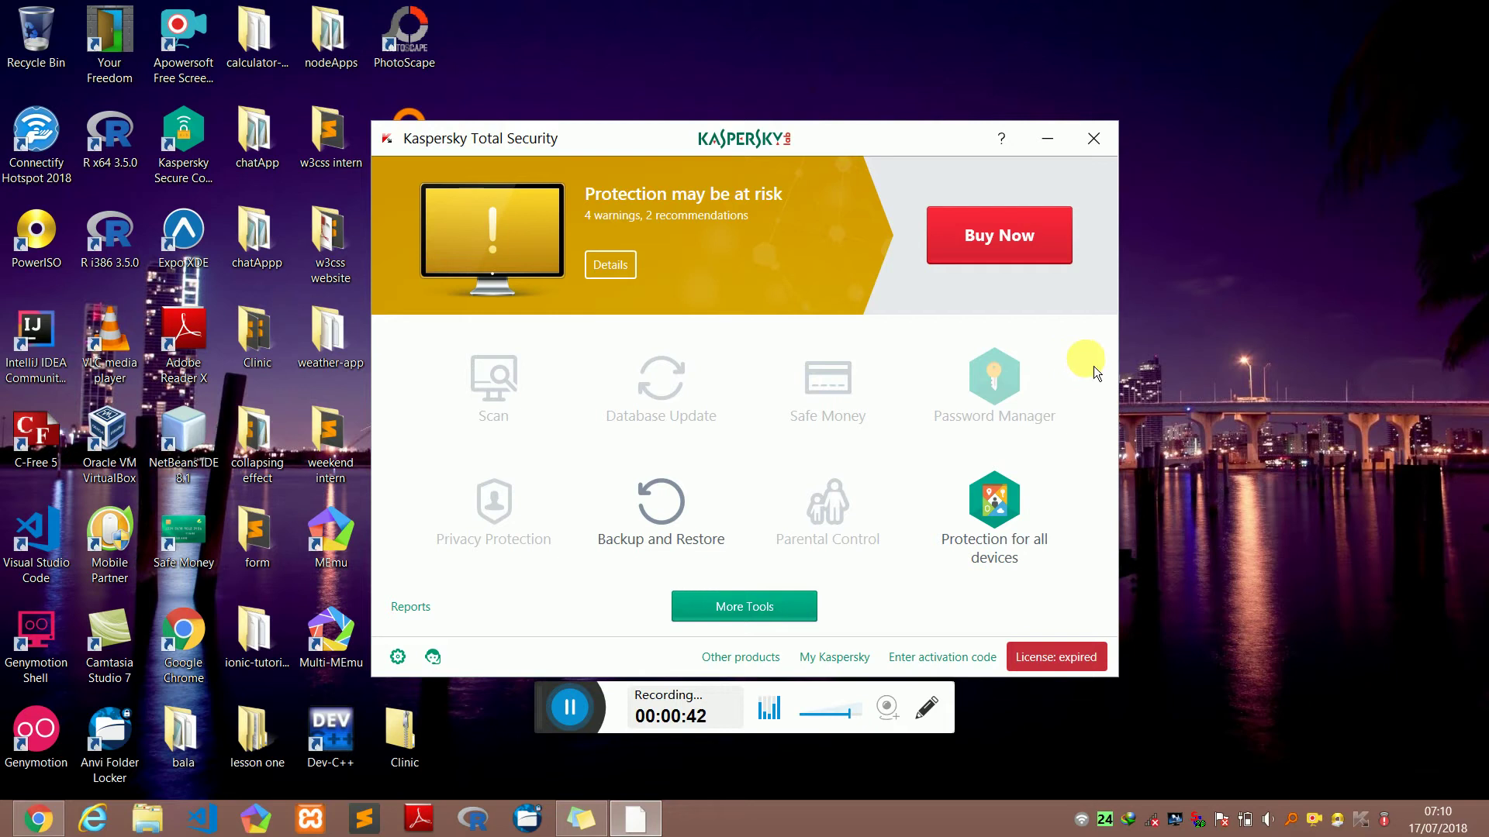
click(1093, 139)
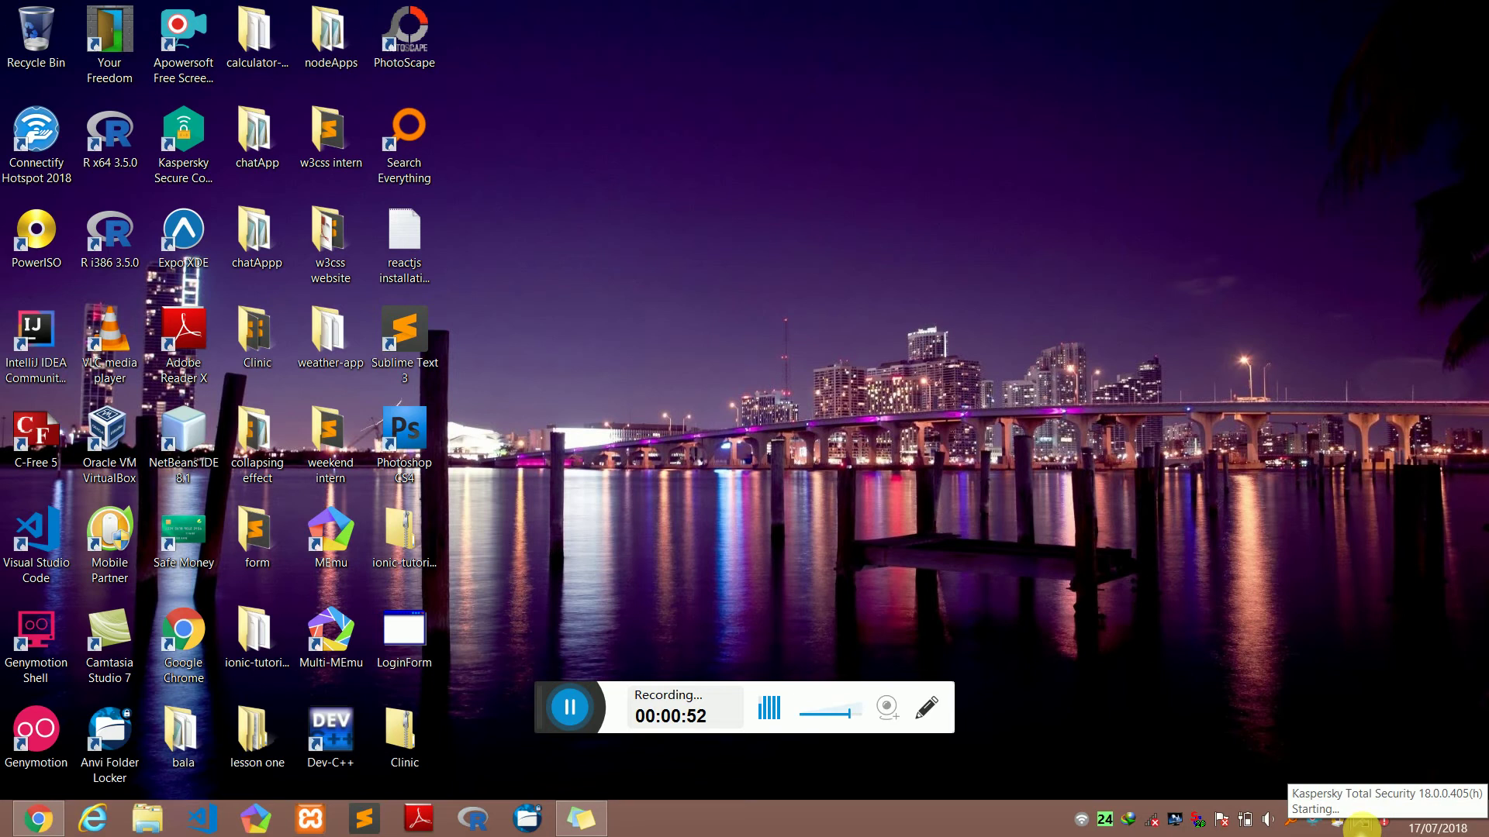
Check the Self-Defense option in Kaspersky Total Security's additional settings, and close the settings window
click(1362, 824)
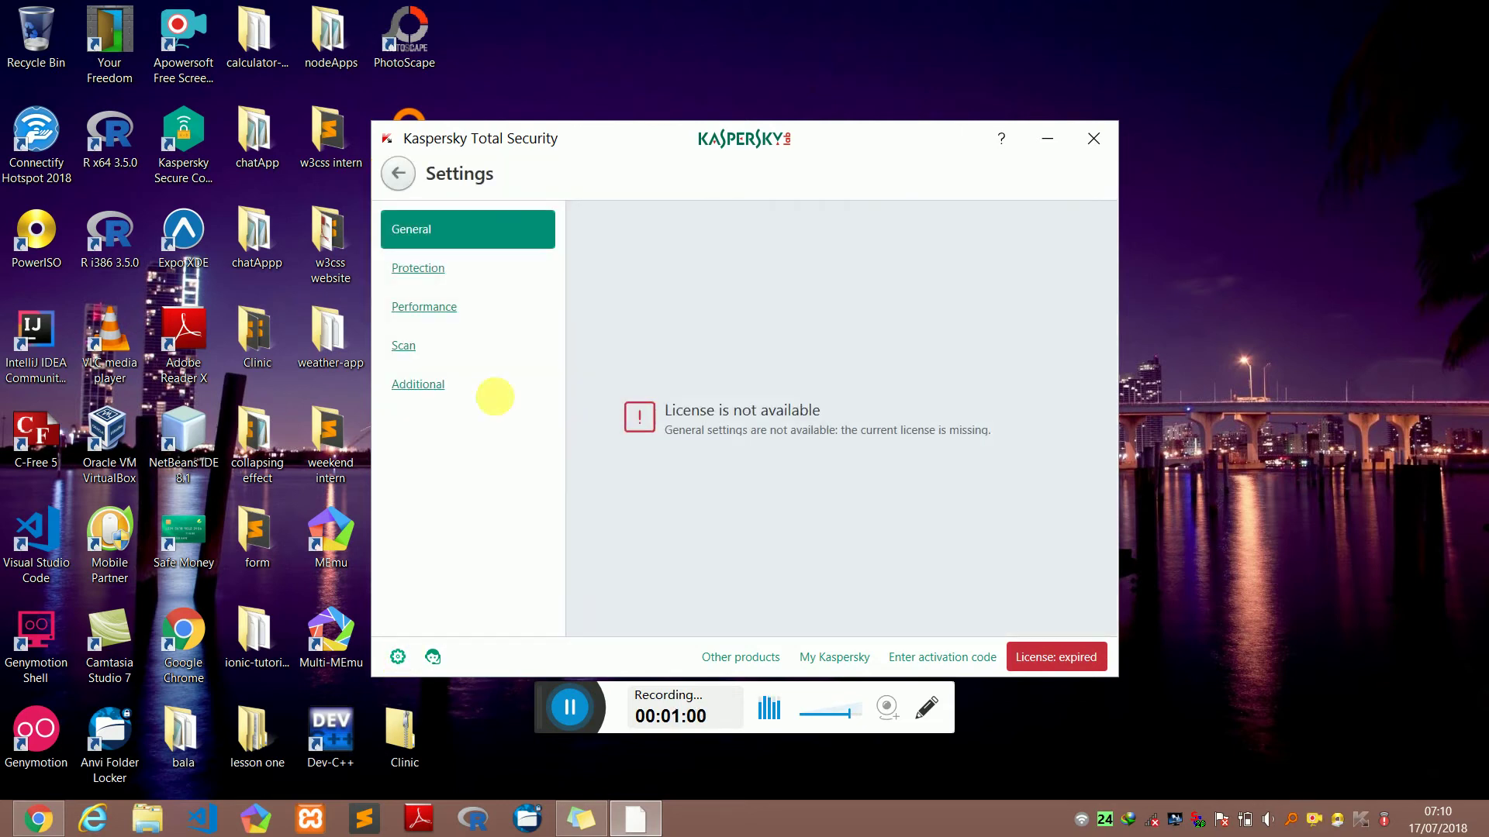
click(415, 387)
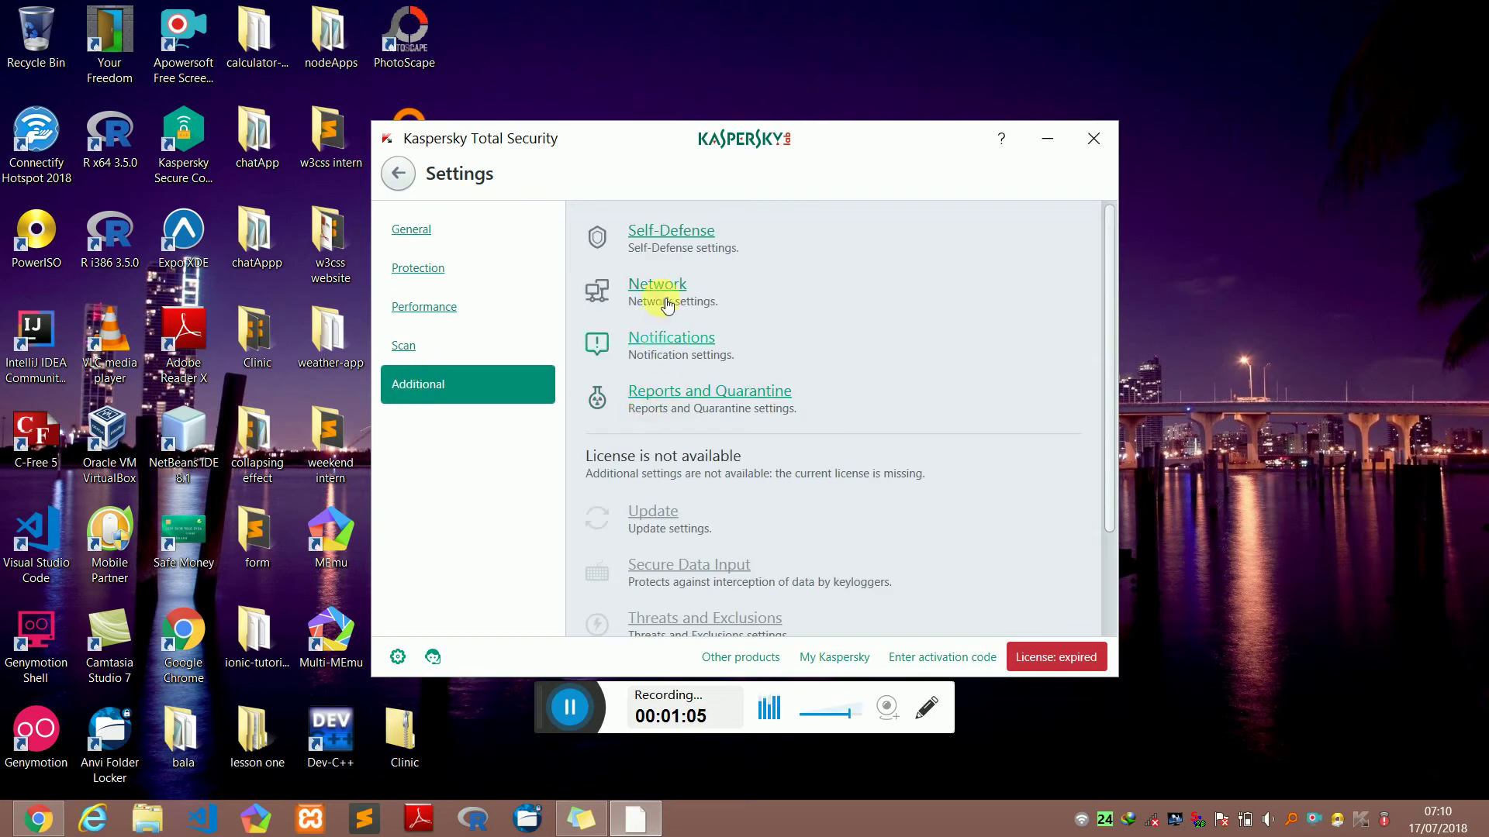
click(671, 231)
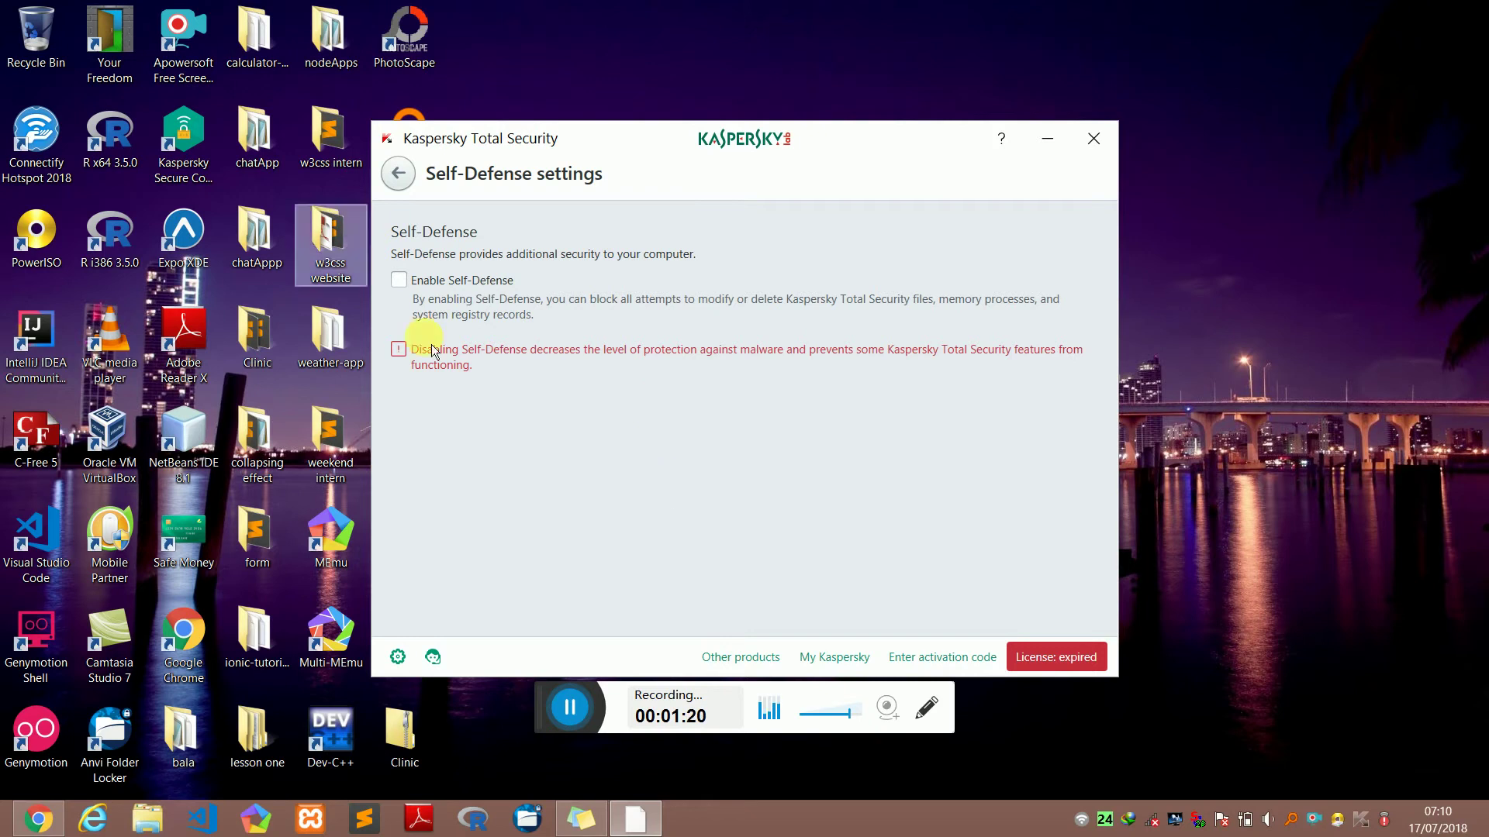
click(398, 180)
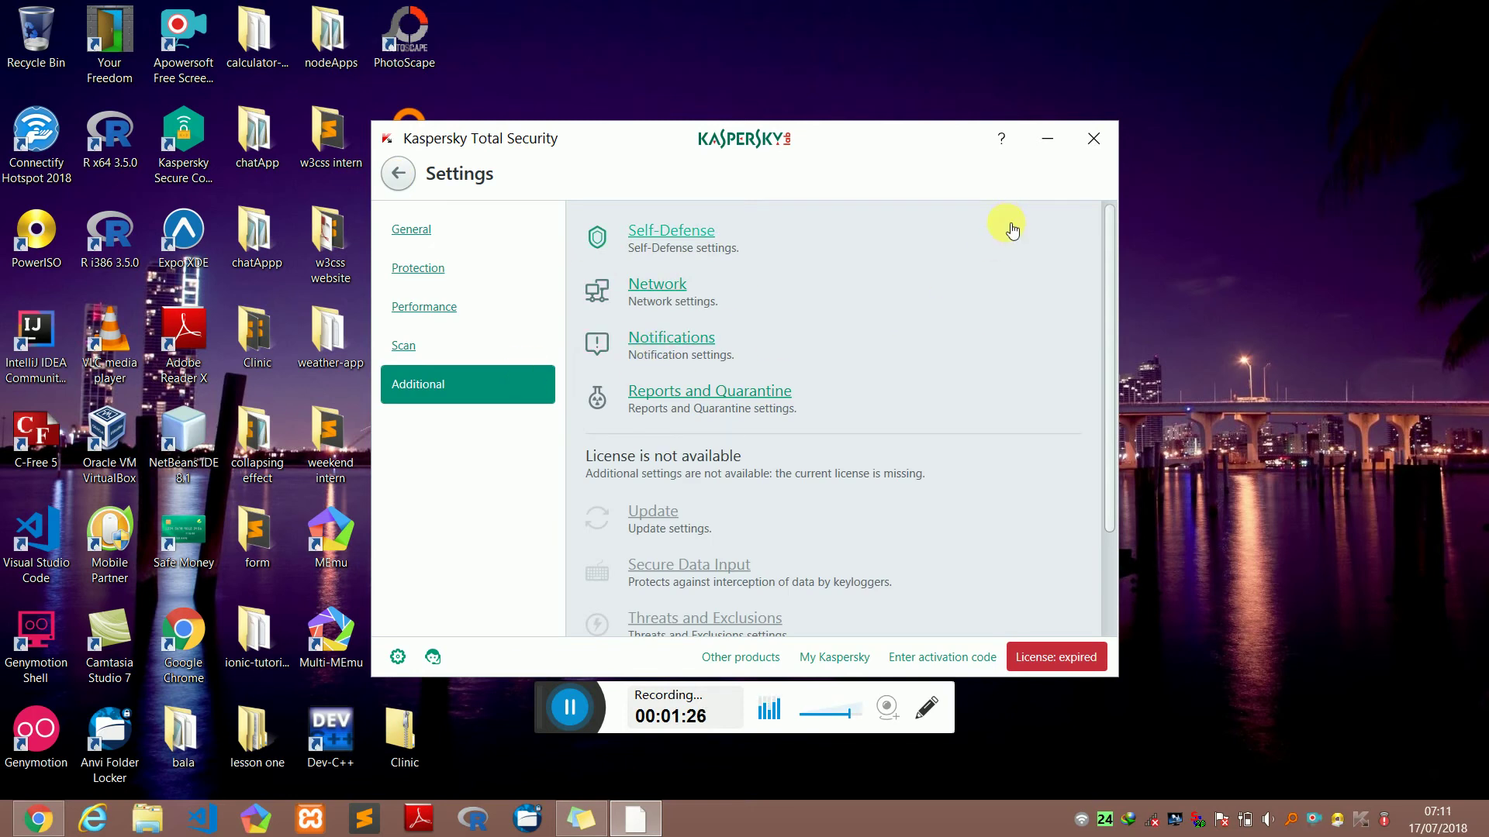
scroll(931, 418, down, 2)
scroll(925, 411, up, 2)
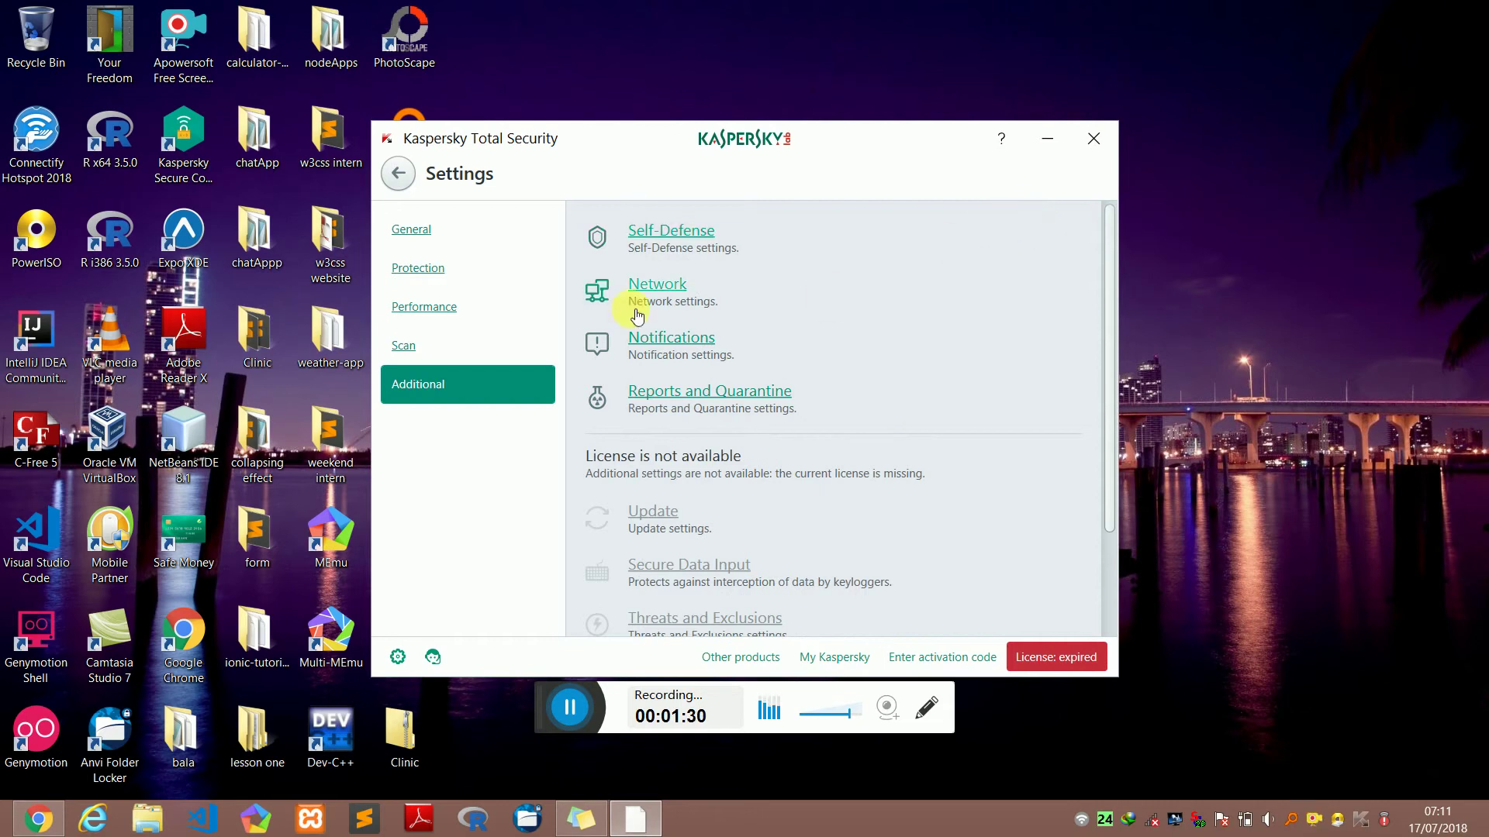
click(1094, 138)
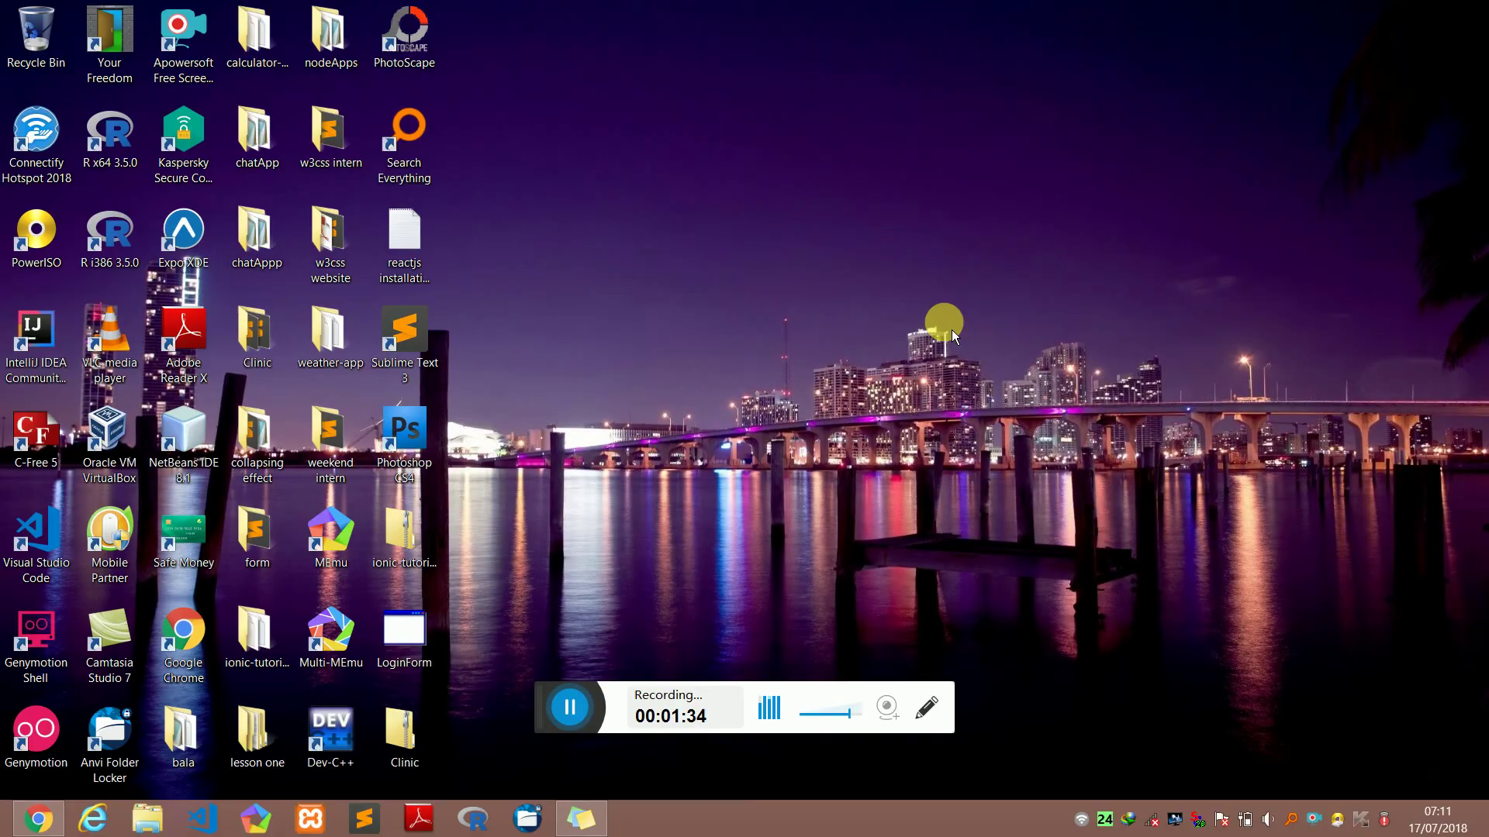
Launch the Registry Editor by running regedit from the Windows Run dialog
key(super)
text(run)
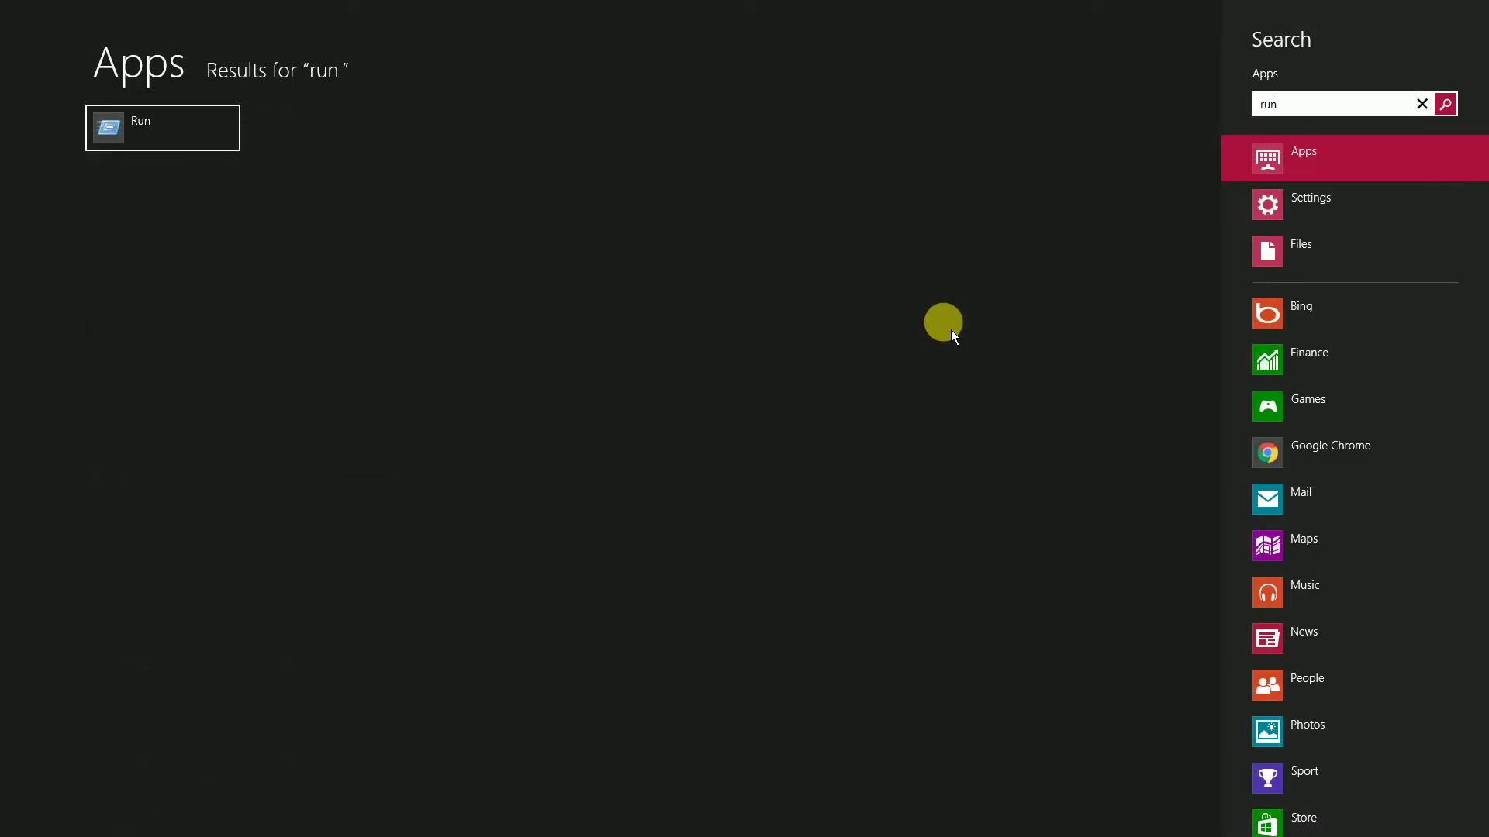
key(Return)
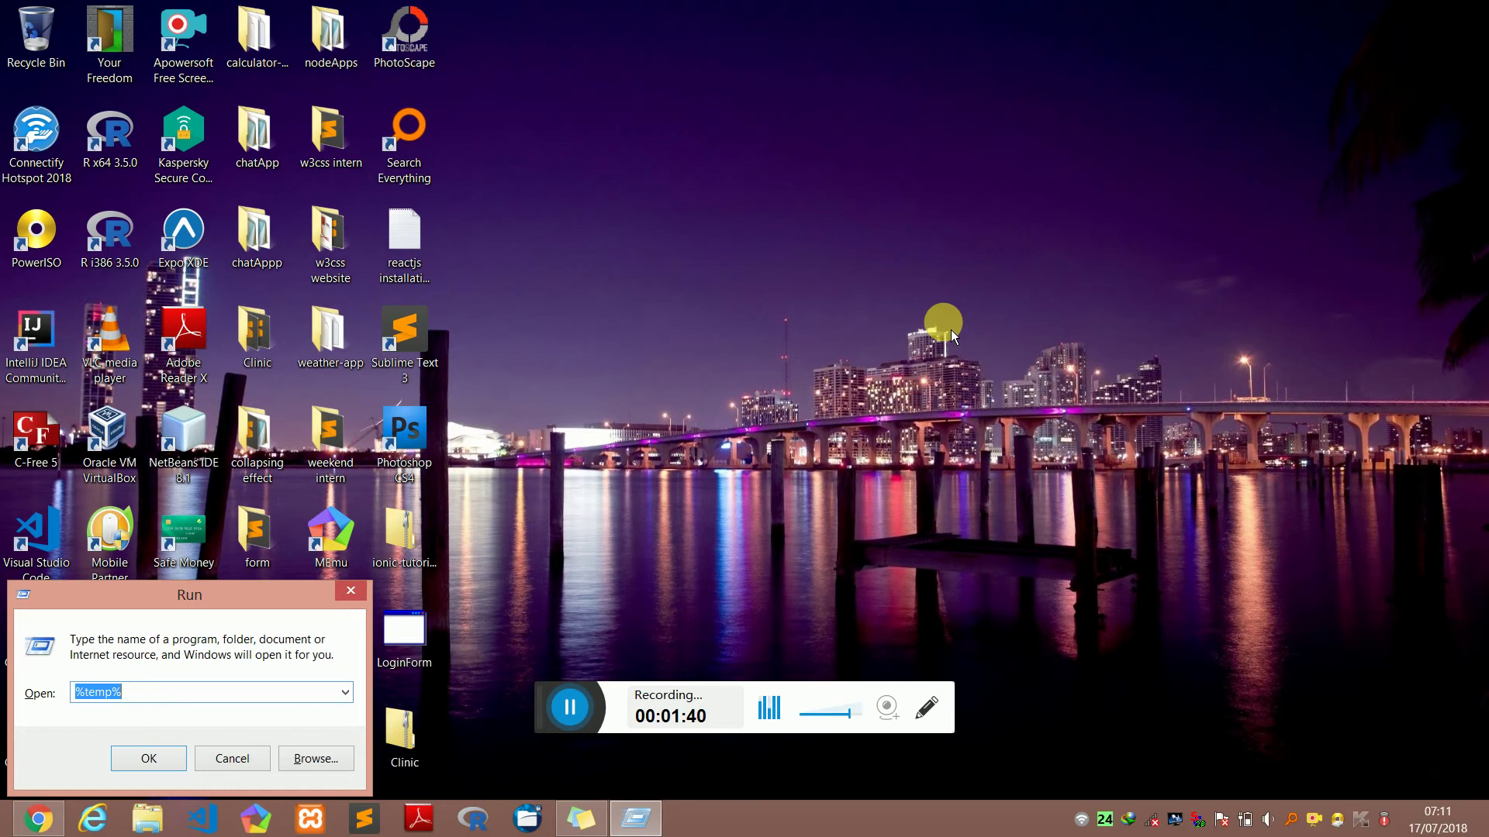
text(regedit)
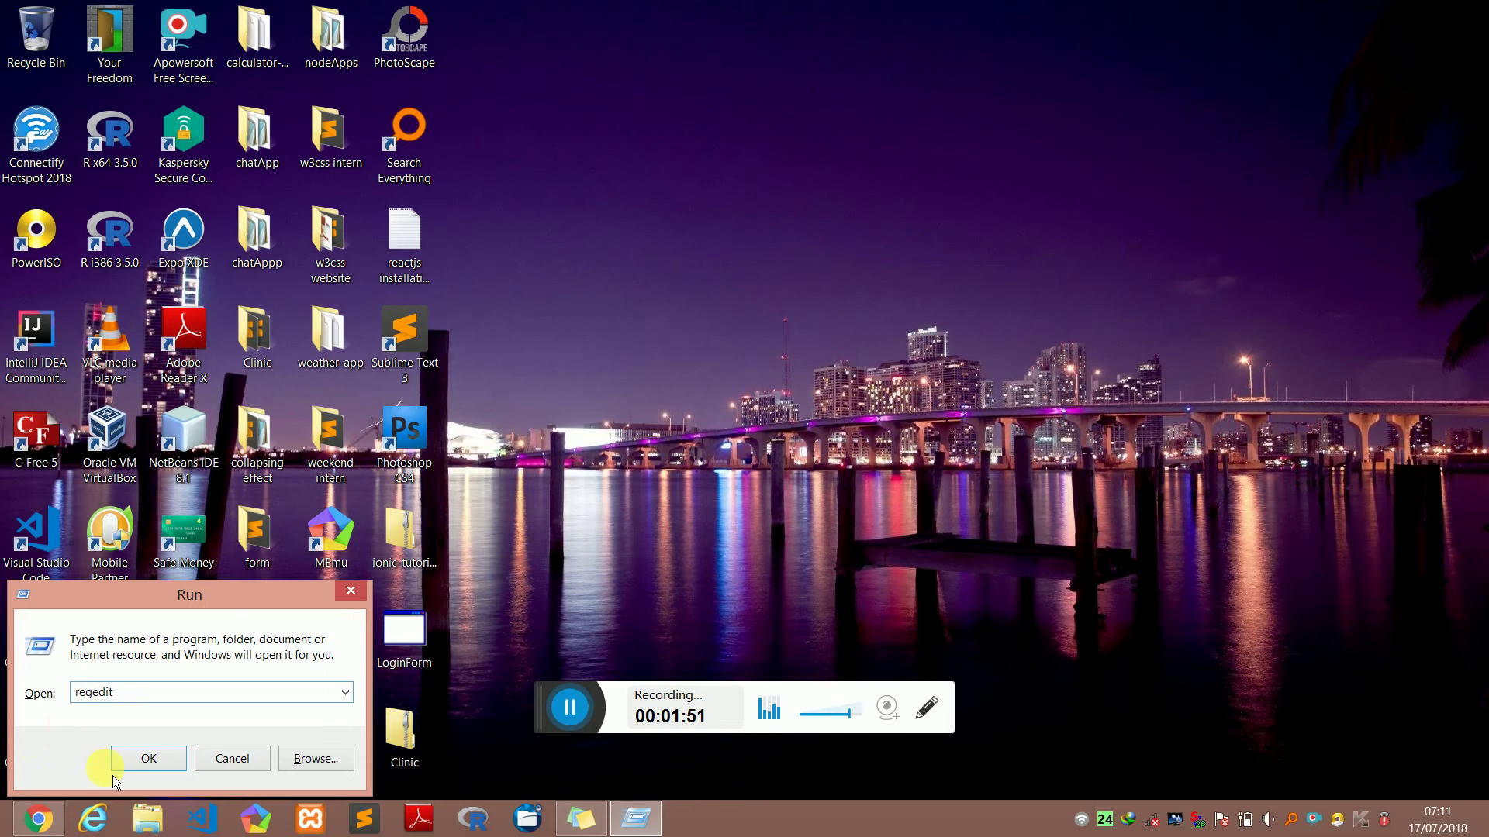
click(138, 768)
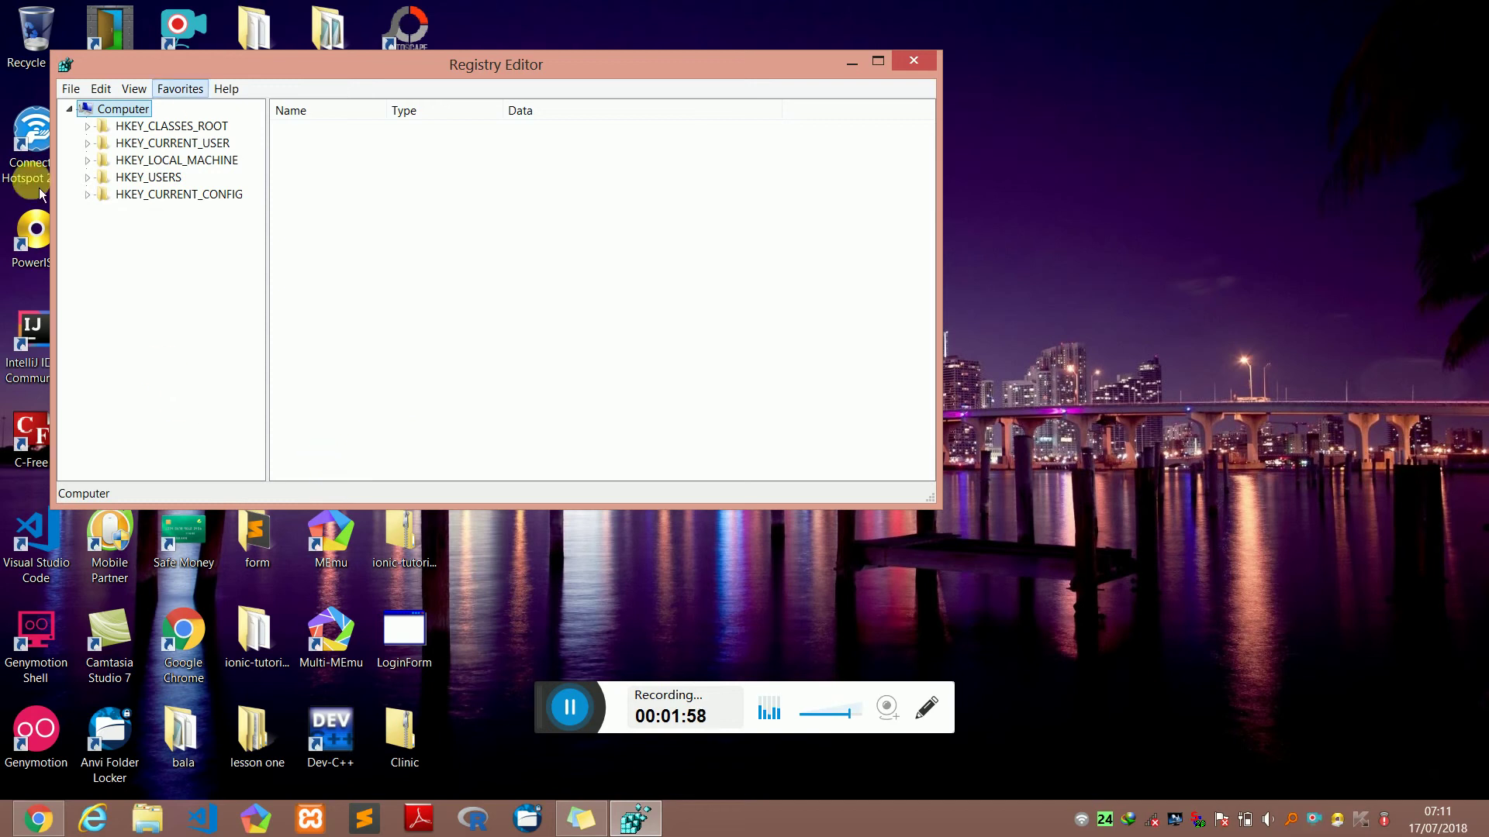
click(95, 168)
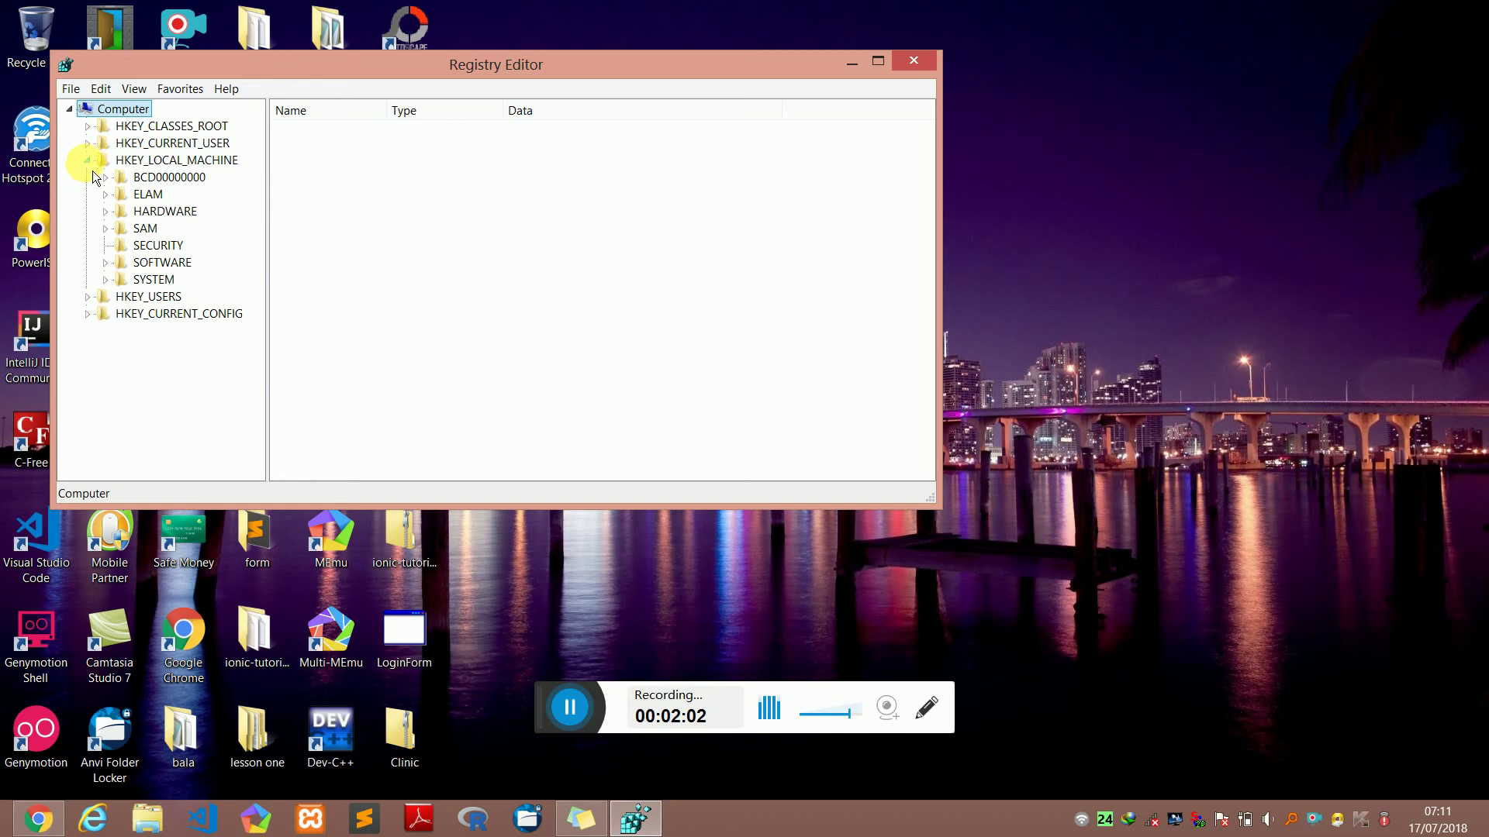
click(115, 268)
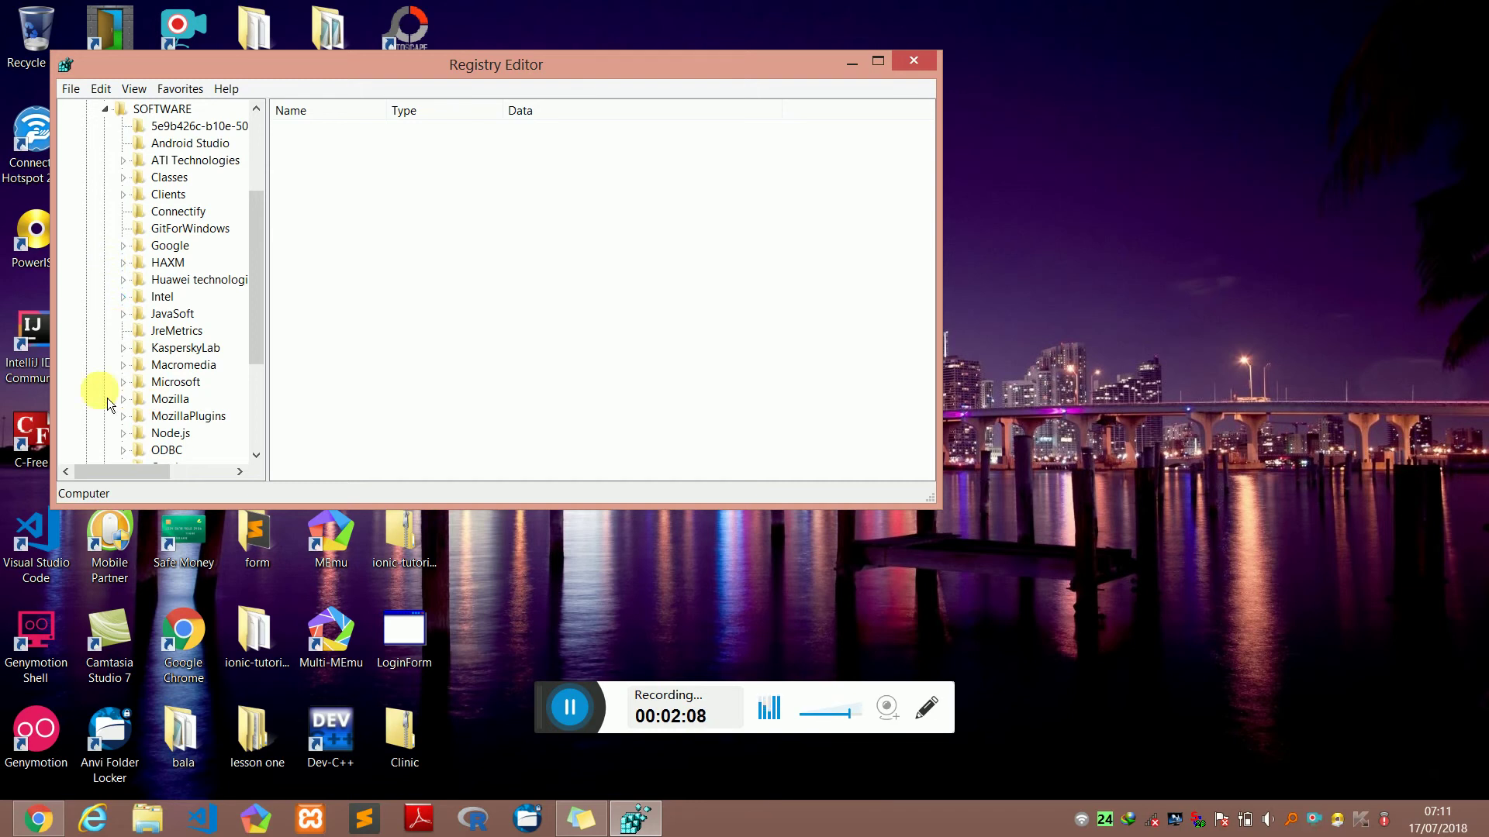
click(105, 110)
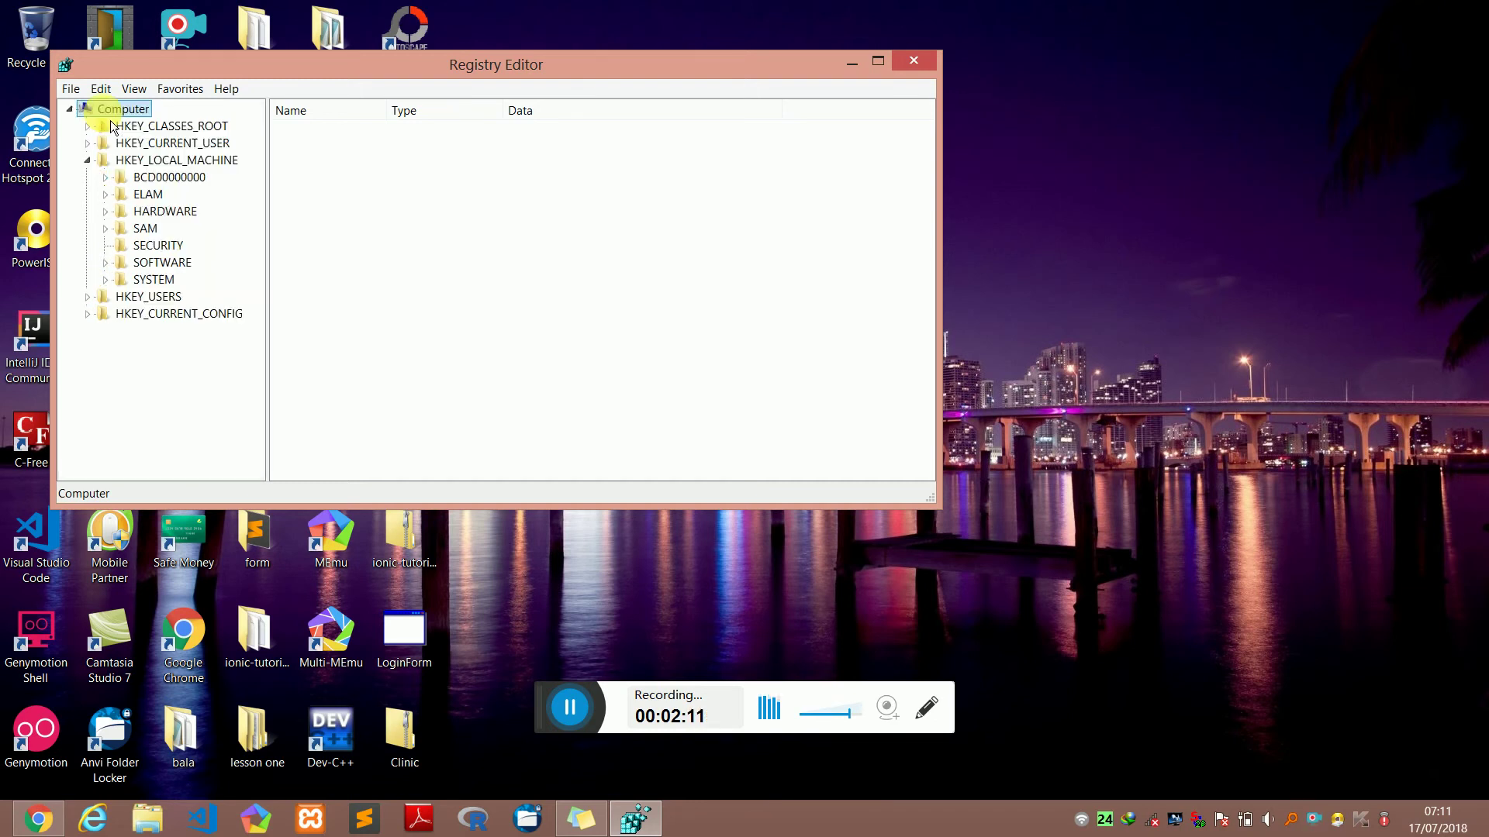
click(87, 161)
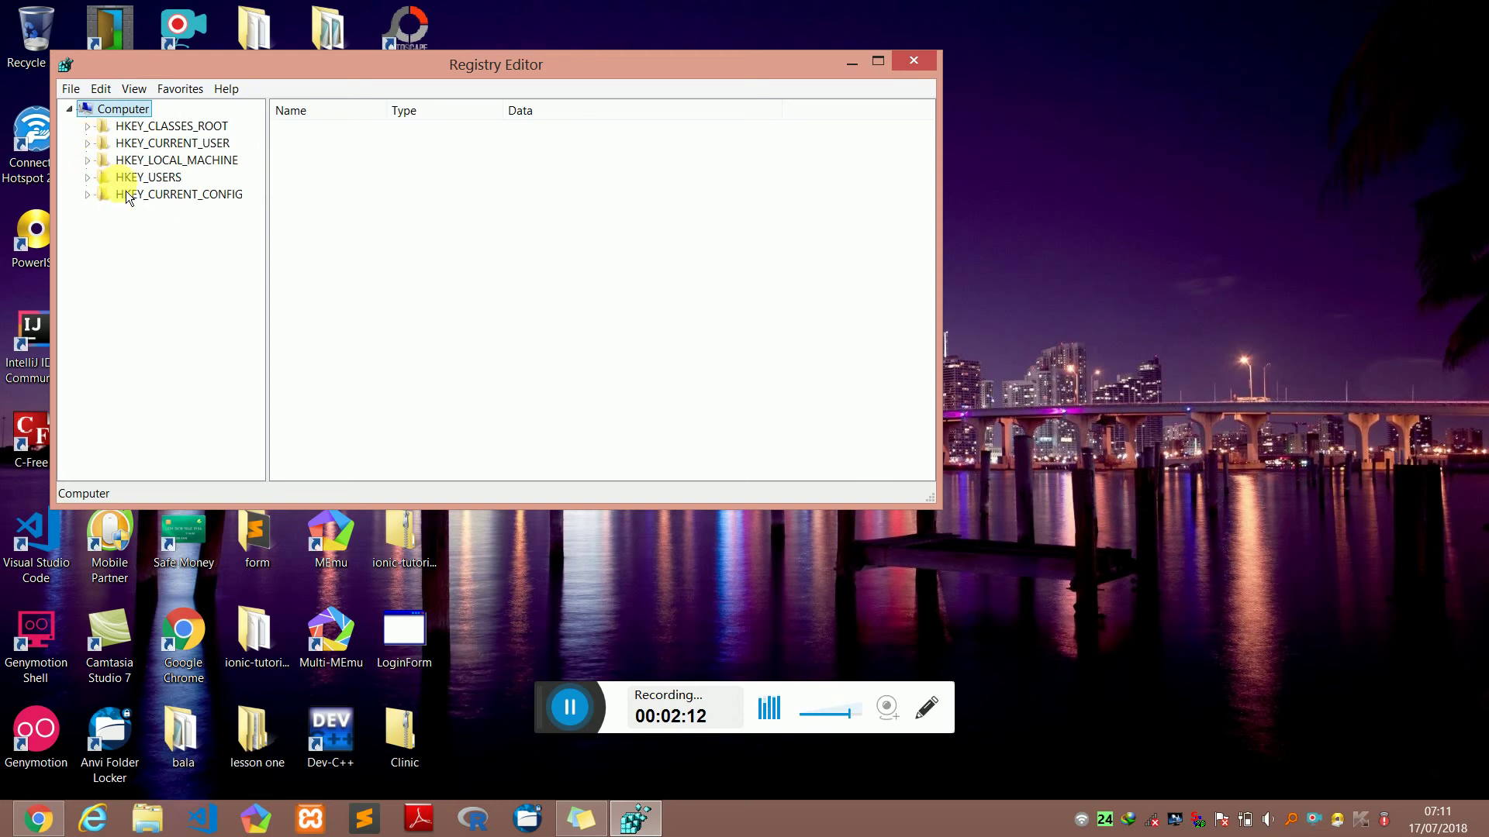
Expand HKEY_LOCAL_MACHINE and its SOFTWARE key in the registry tree and look through the subkeys
click(87, 161)
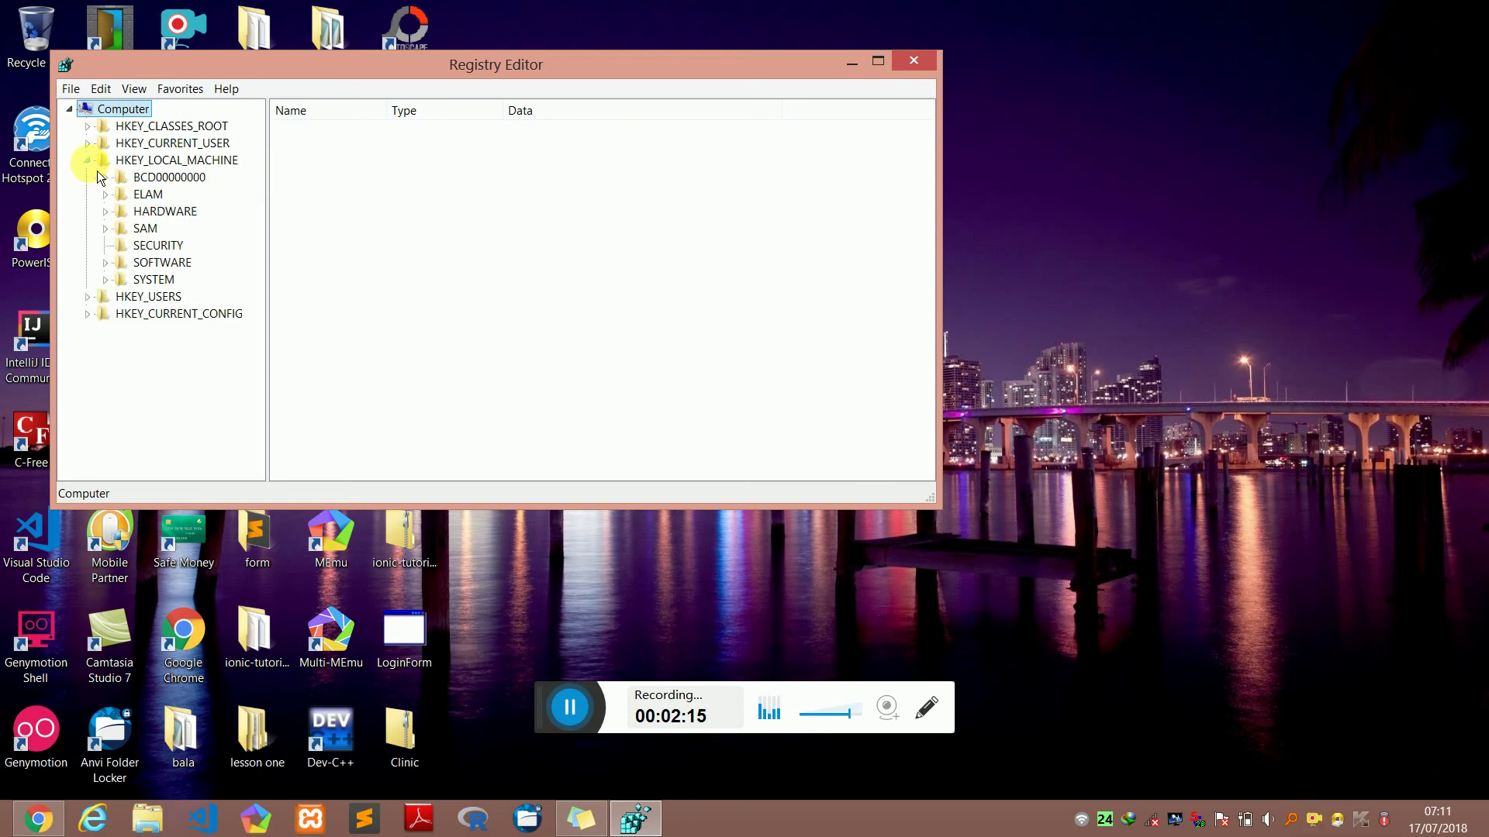
click(110, 267)
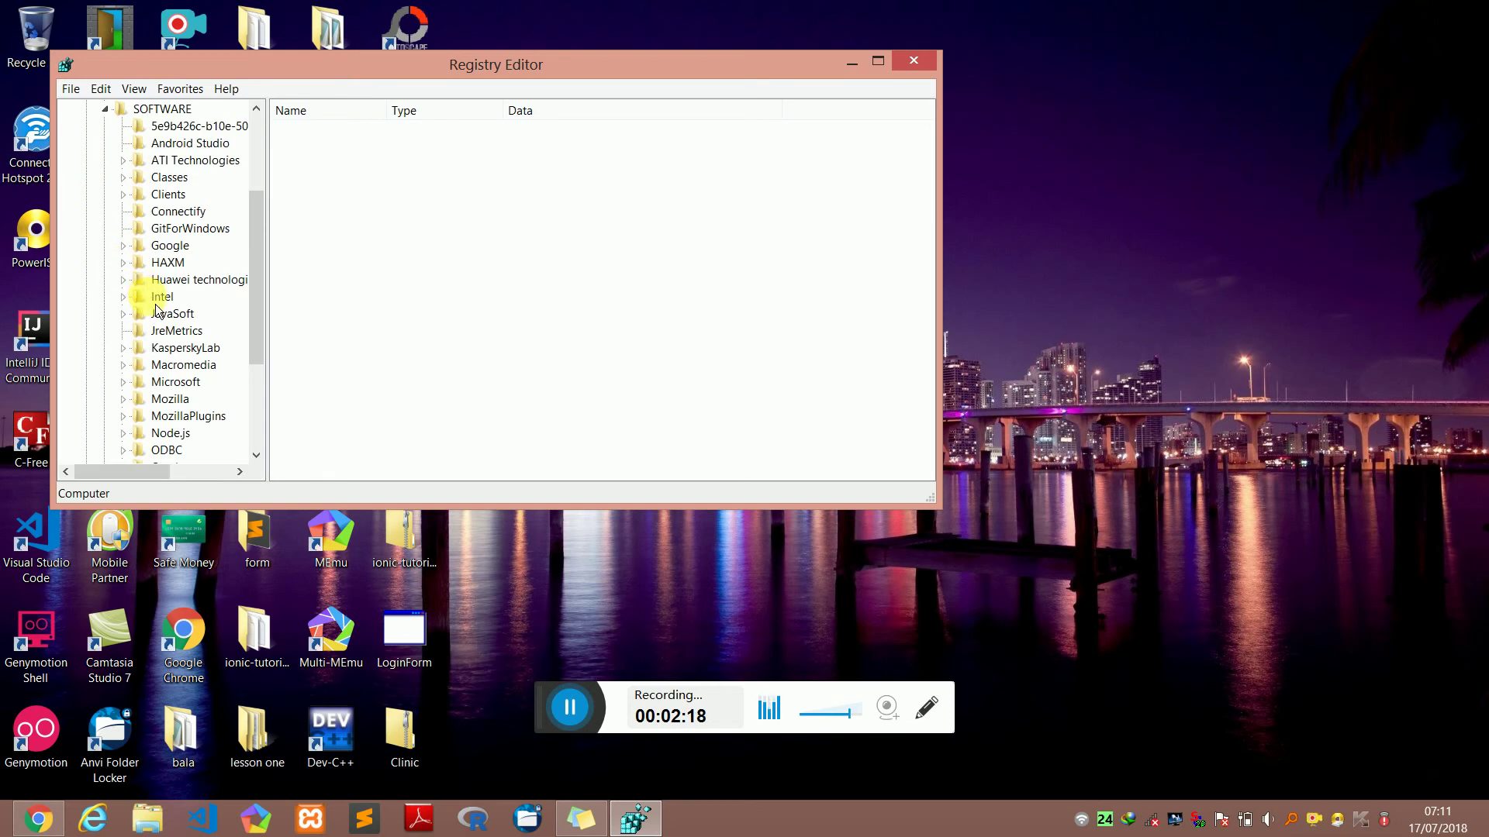
scroll(158, 318, down, 1)
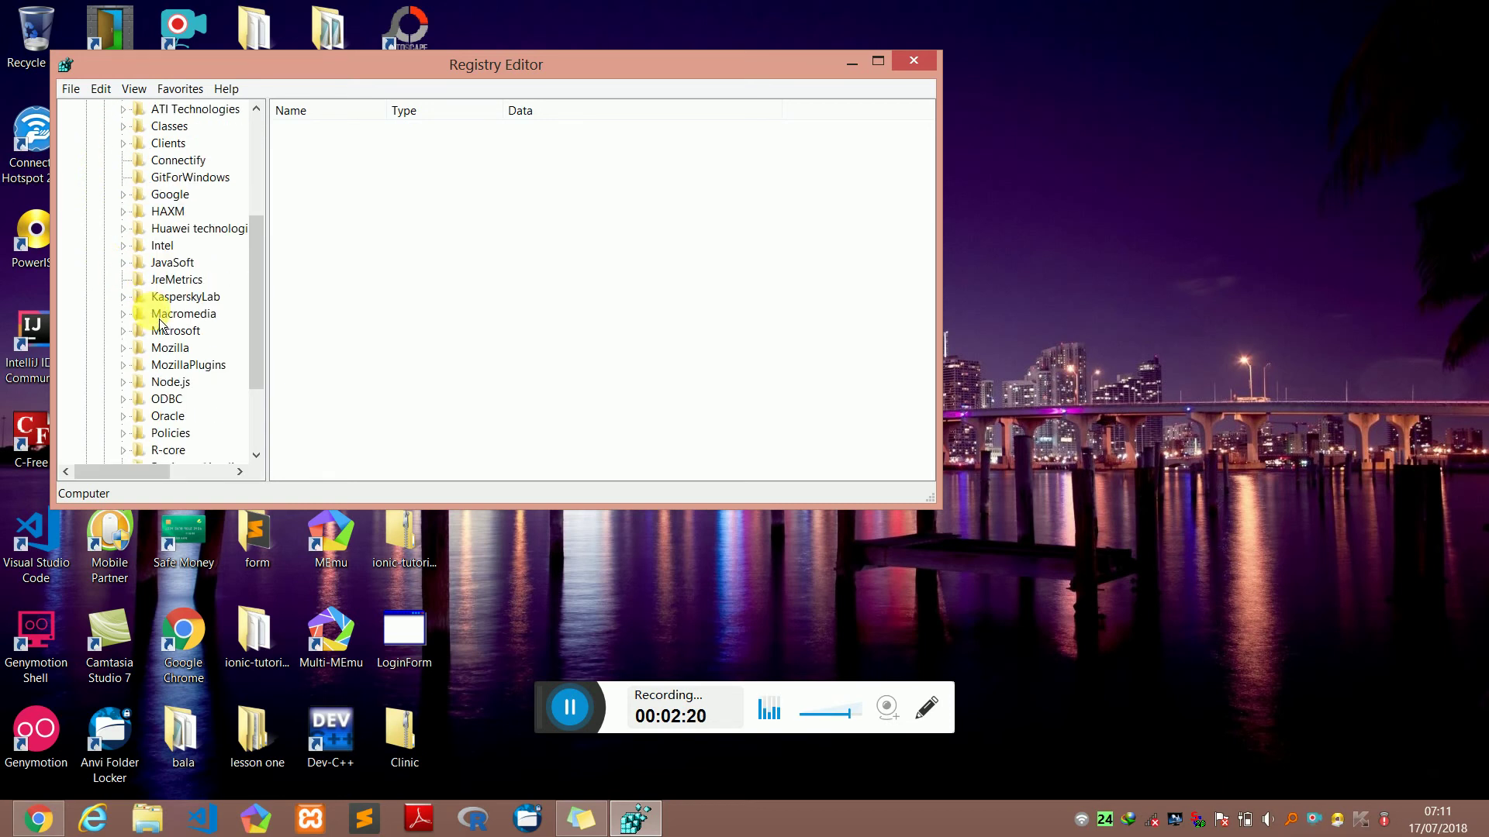
scroll(165, 383, down, 2)
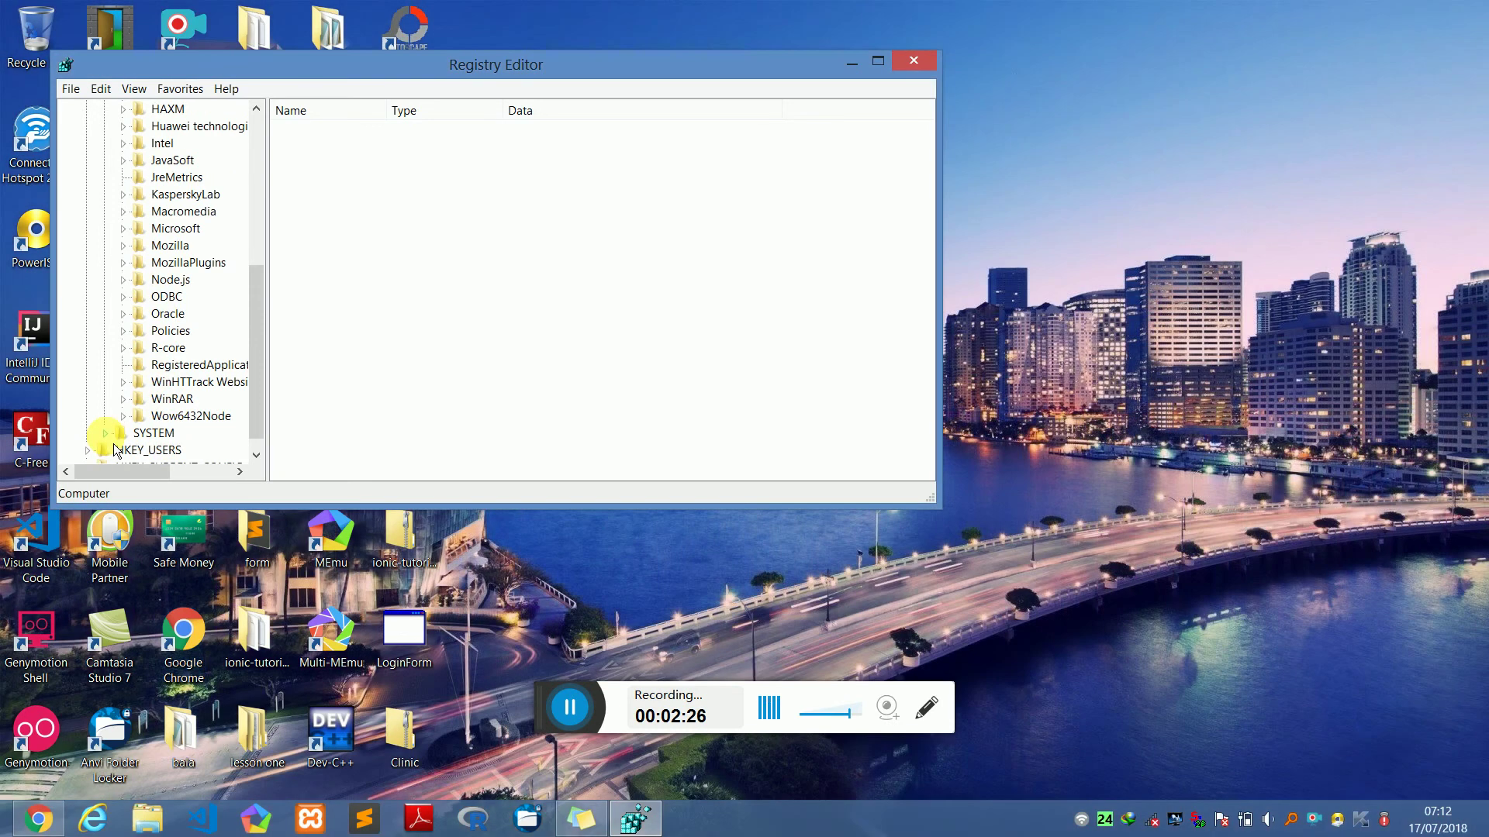
scroll(123, 349, up, 4)
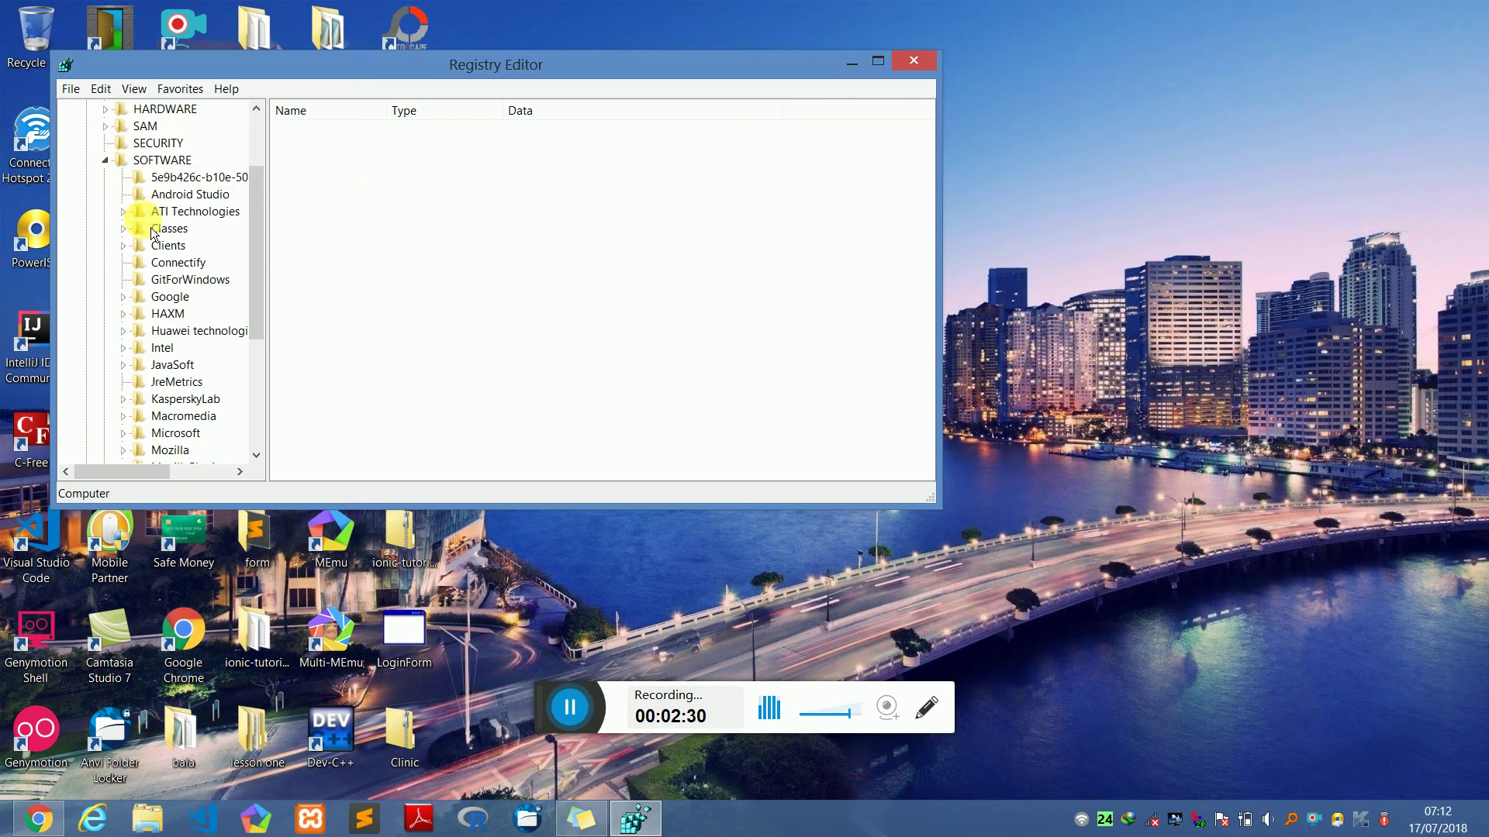
scroll(173, 380, down, 3)
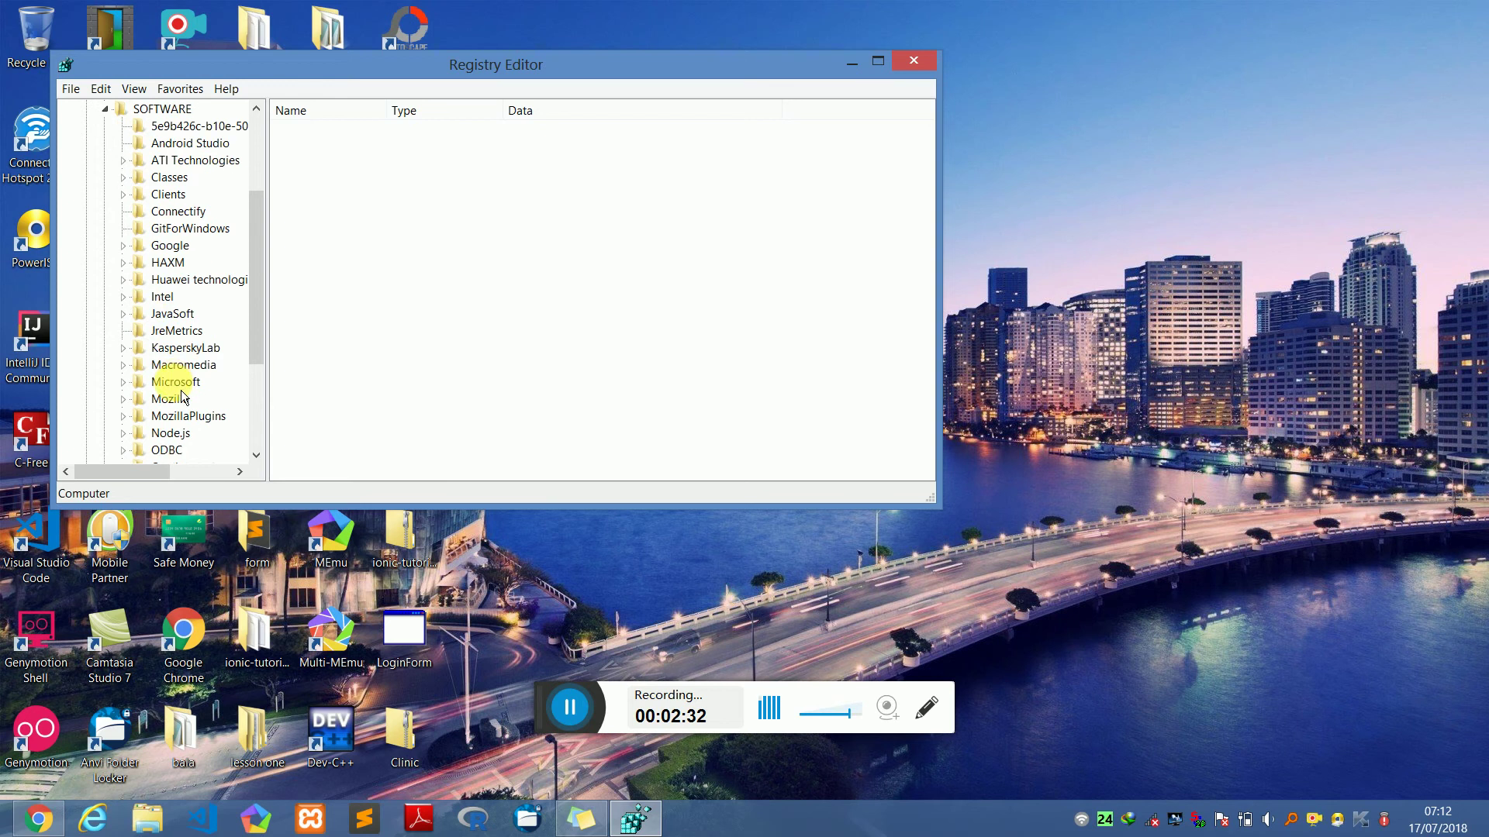
scroll(183, 404, down, 1)
scroll(183, 404, down, 1)
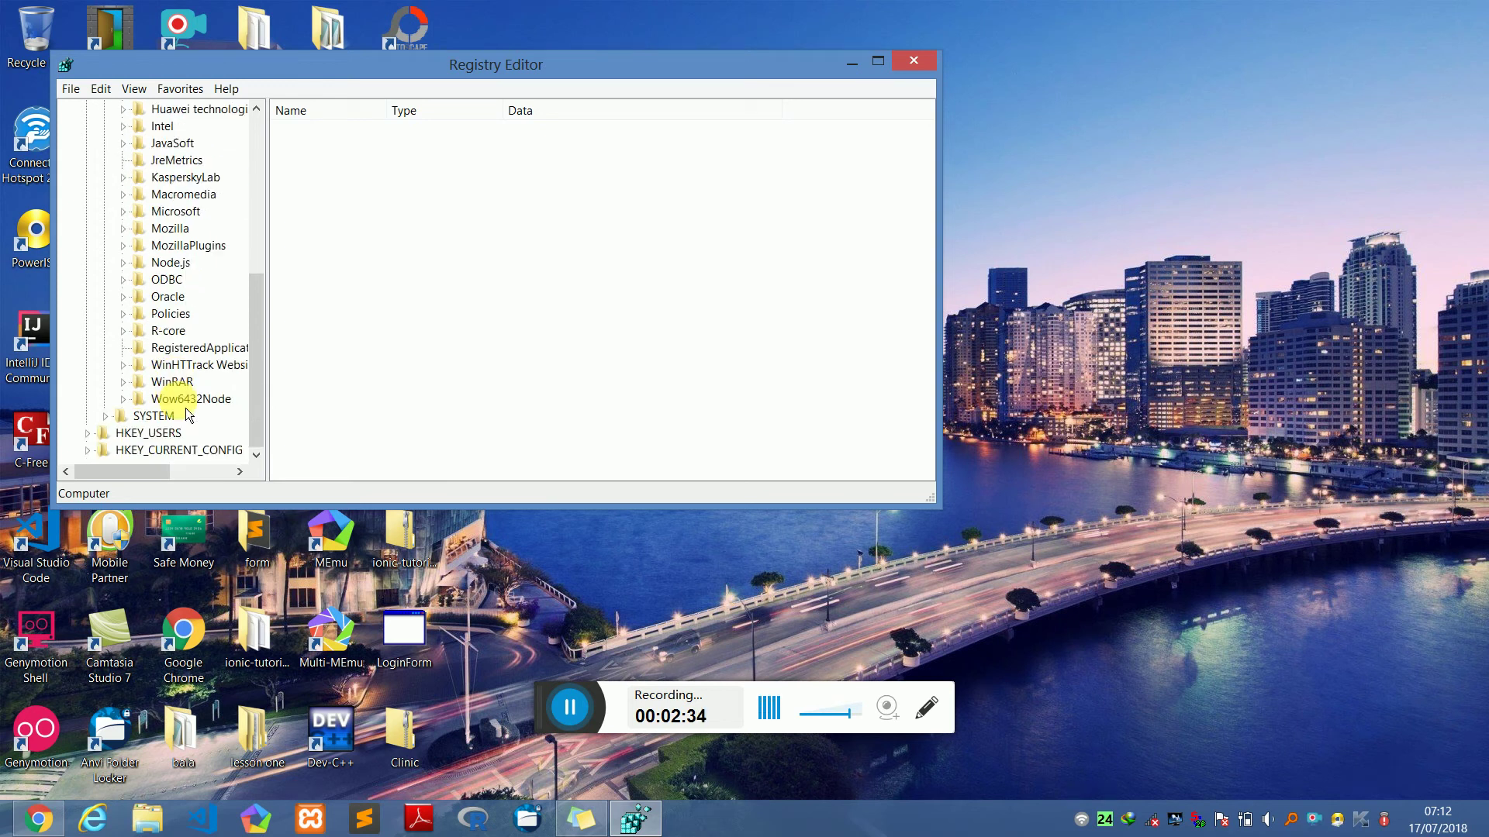
click(105, 416)
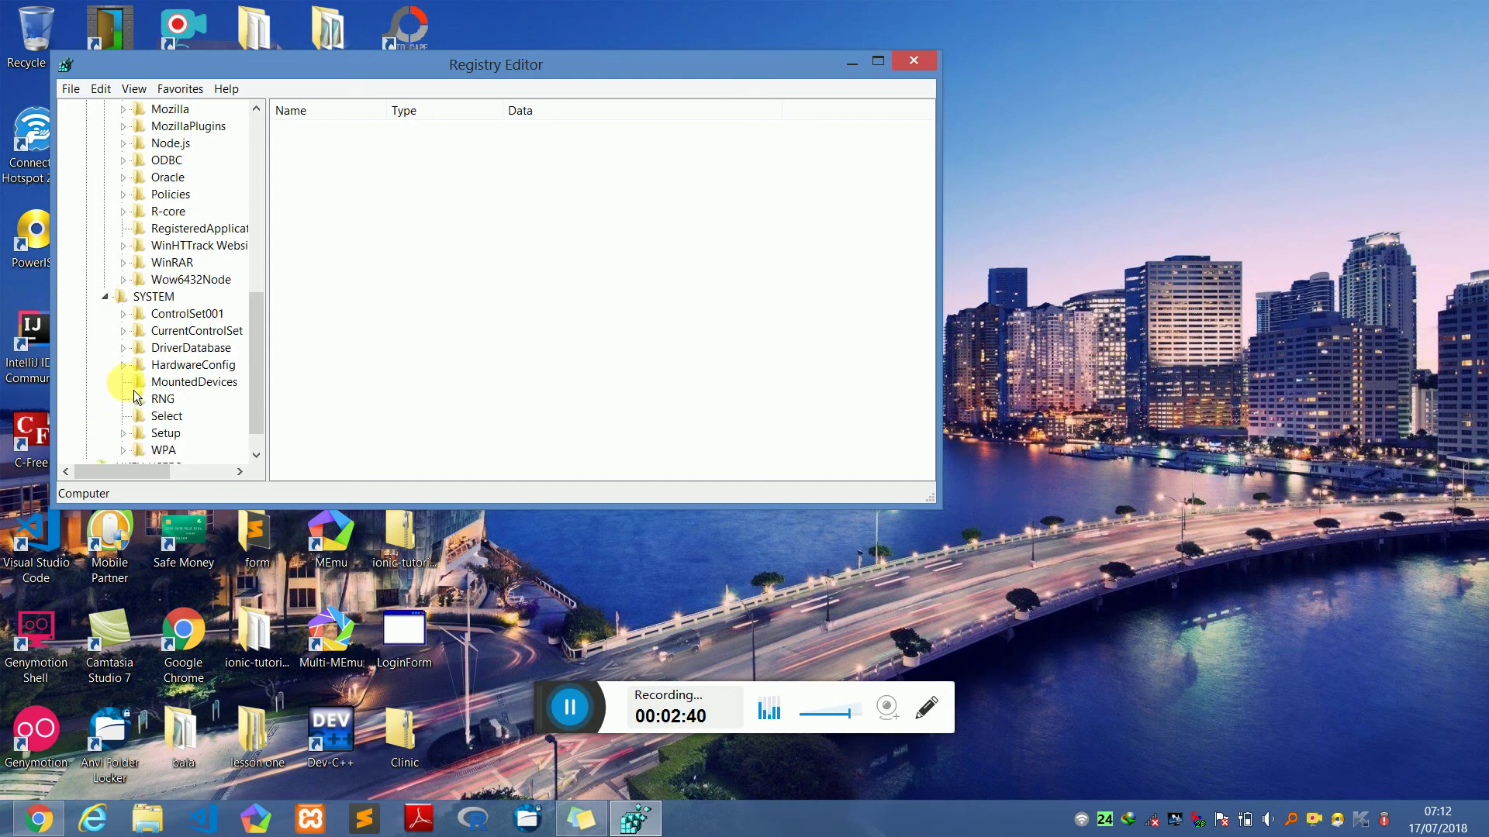
scroll(187, 363, down, 2)
scroll(194, 383, up, 3)
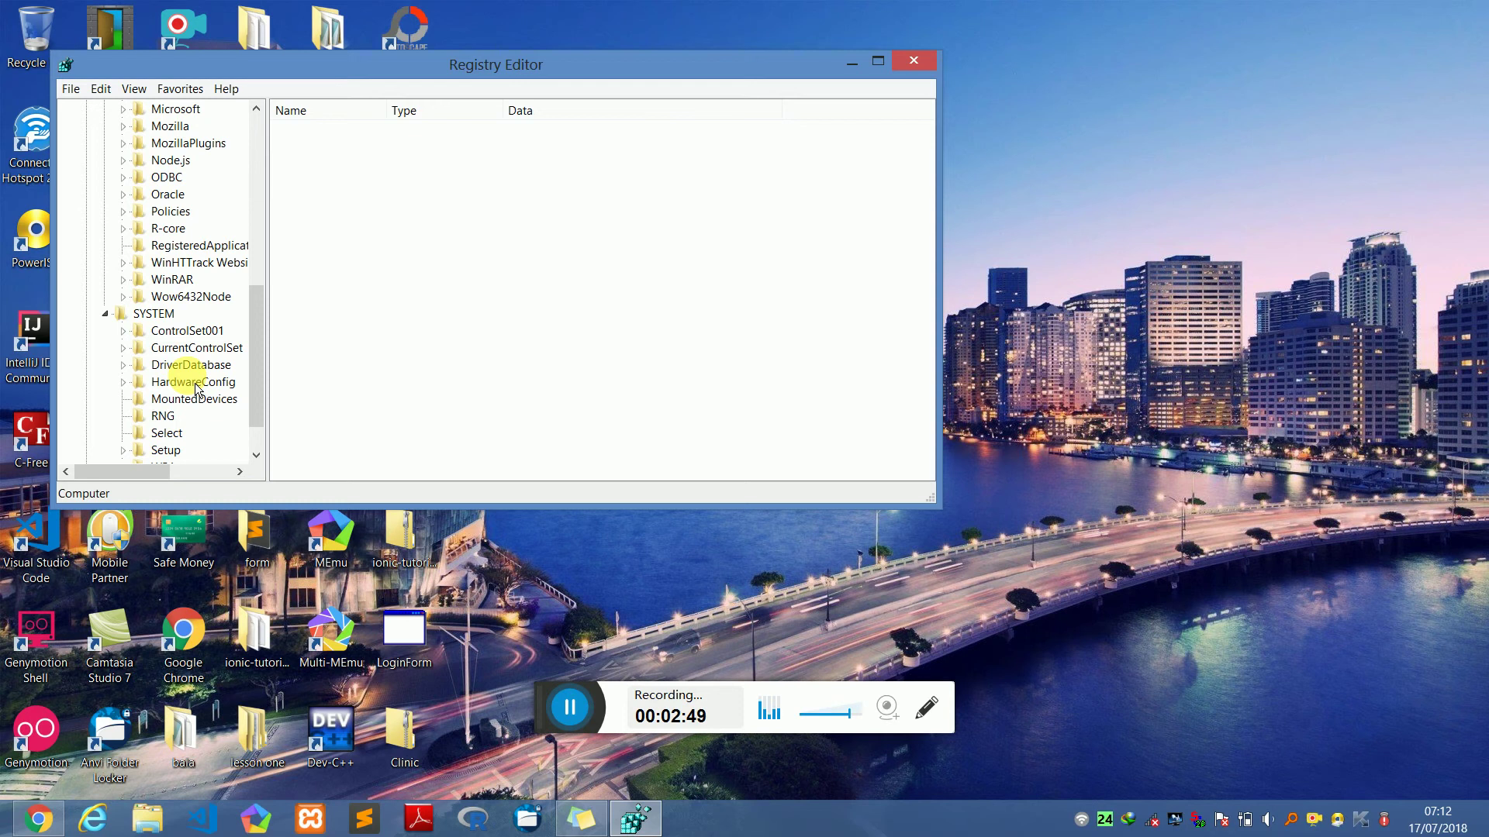
scroll(195, 388, down, 1)
scroll(195, 401, up, 3)
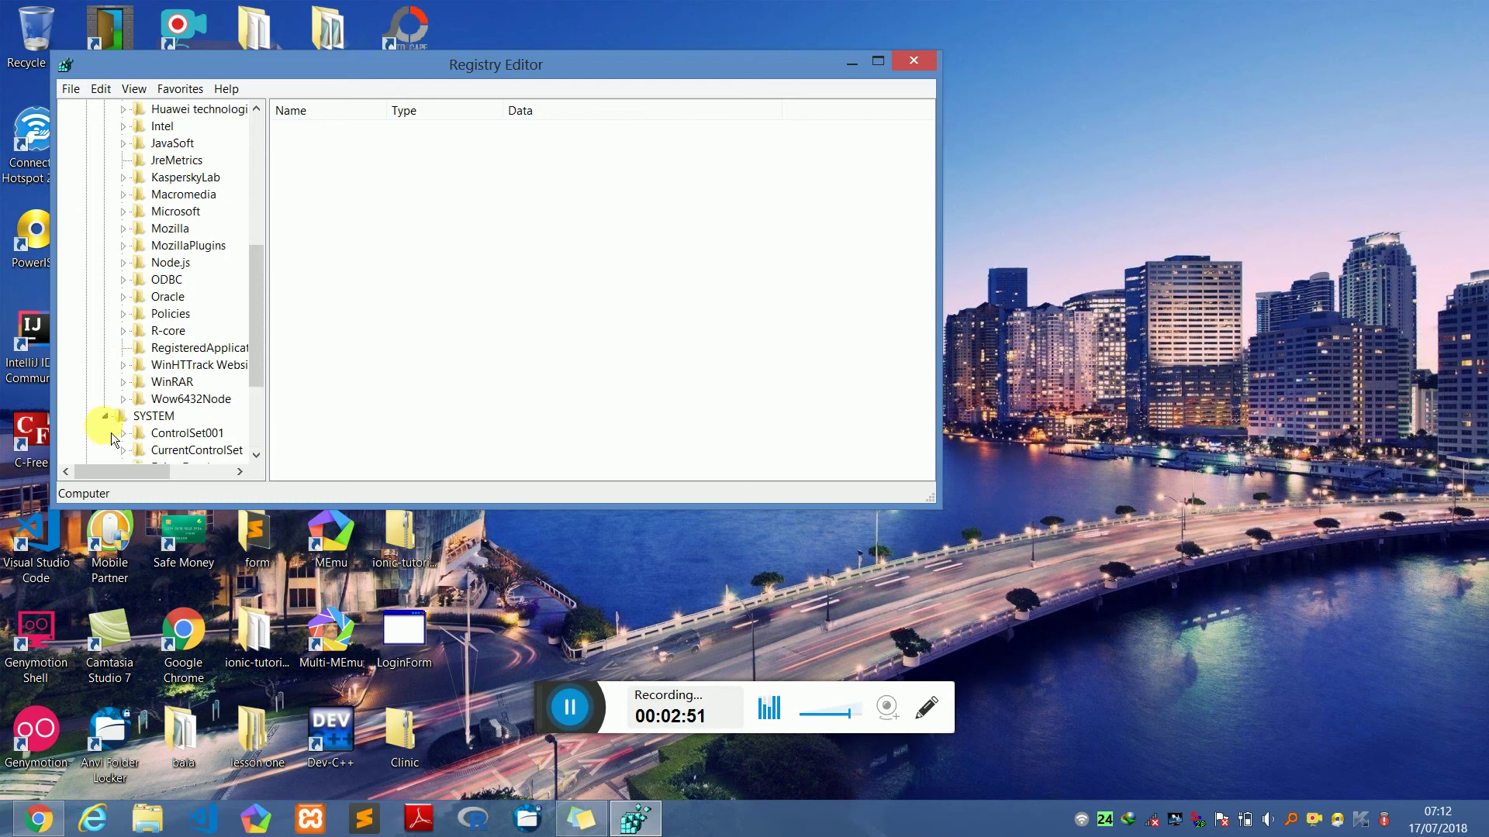
click(109, 419)
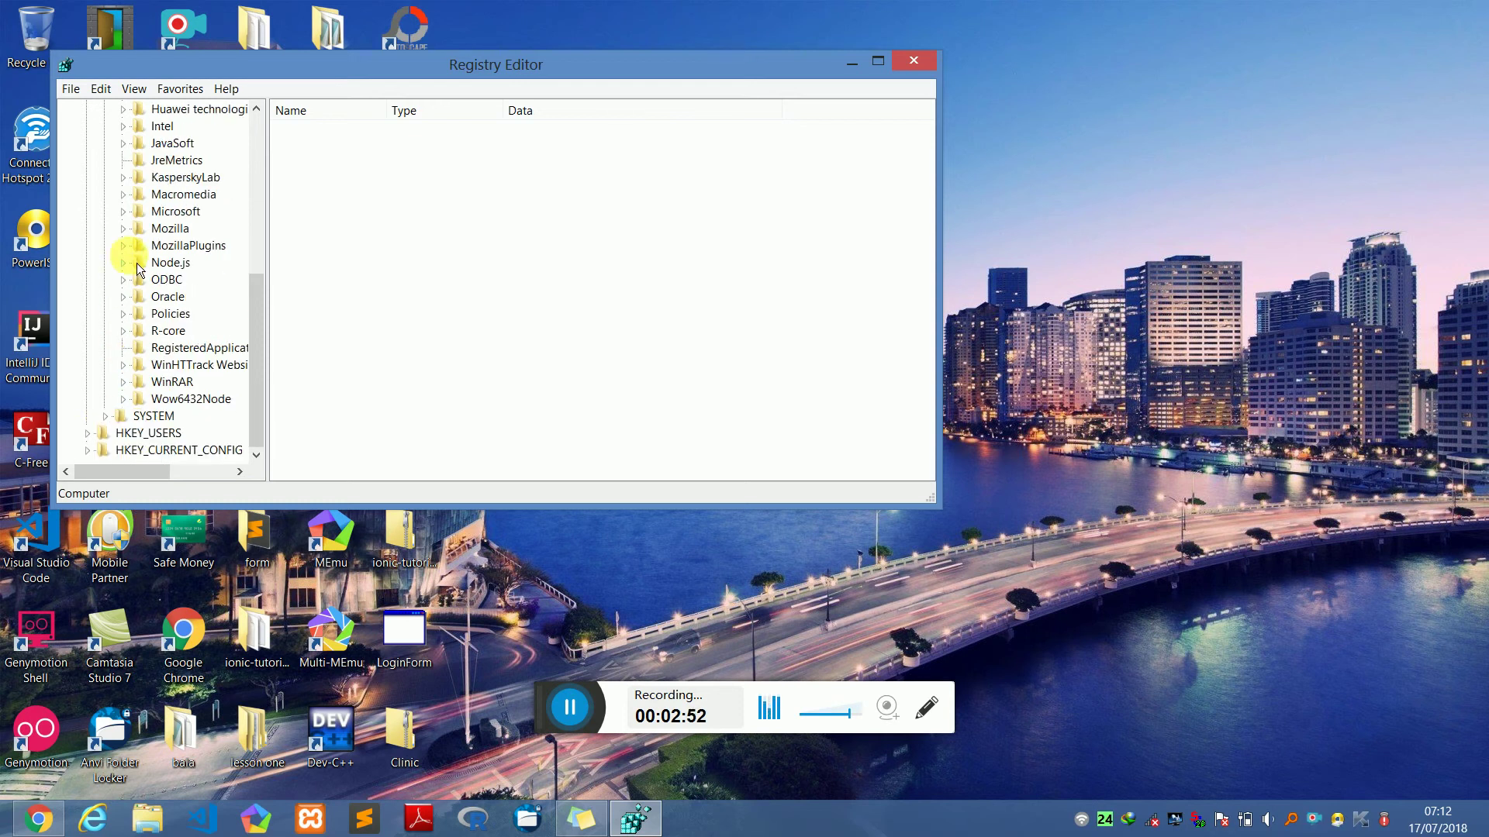
Expand the Microsoft key under SOFTWARE down to the SPC key inside SystemCertificates
click(132, 216)
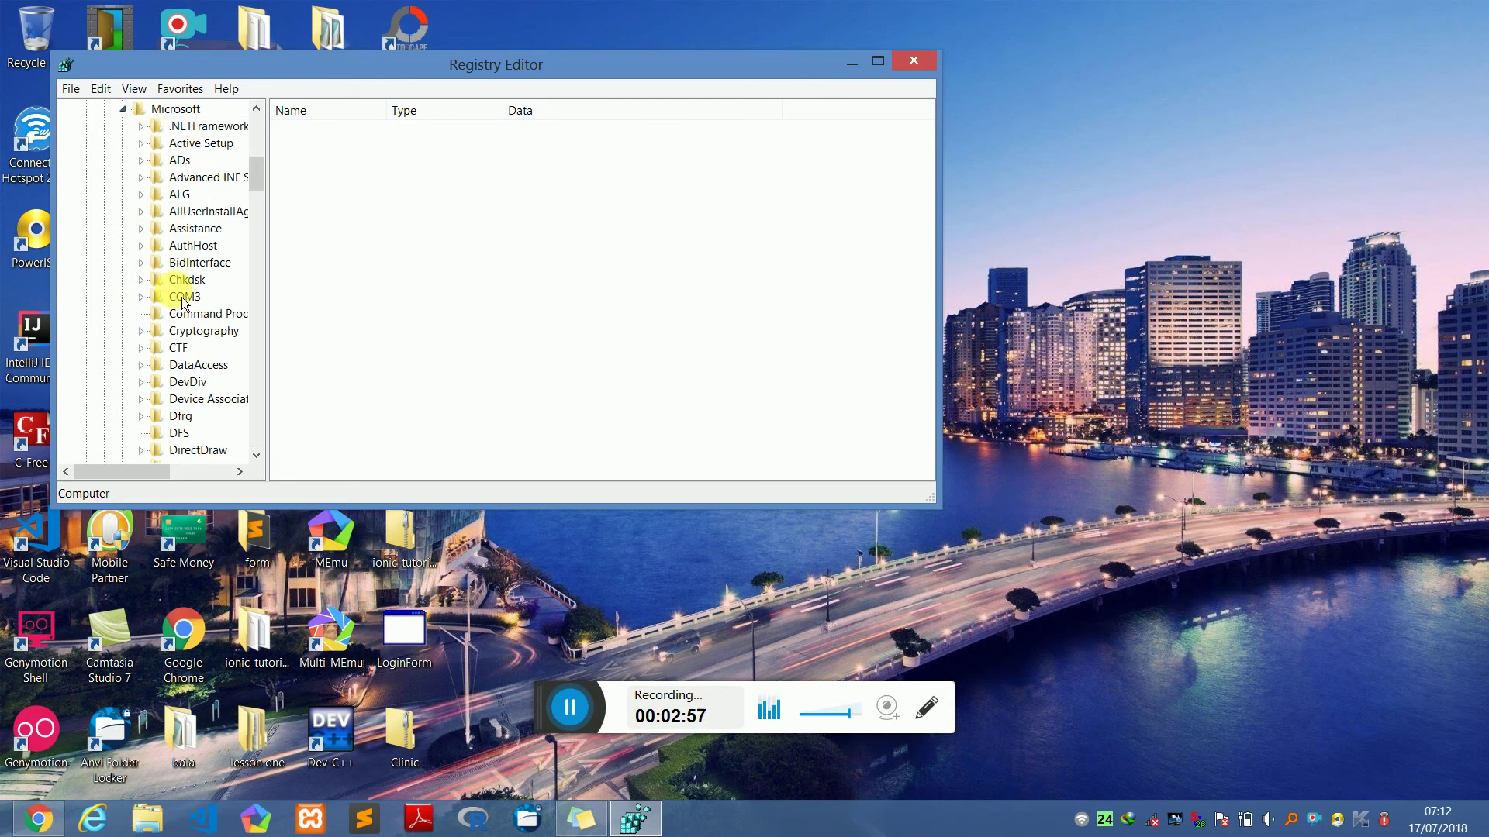
scroll(193, 380, down, 2)
scroll(195, 434, down, 4)
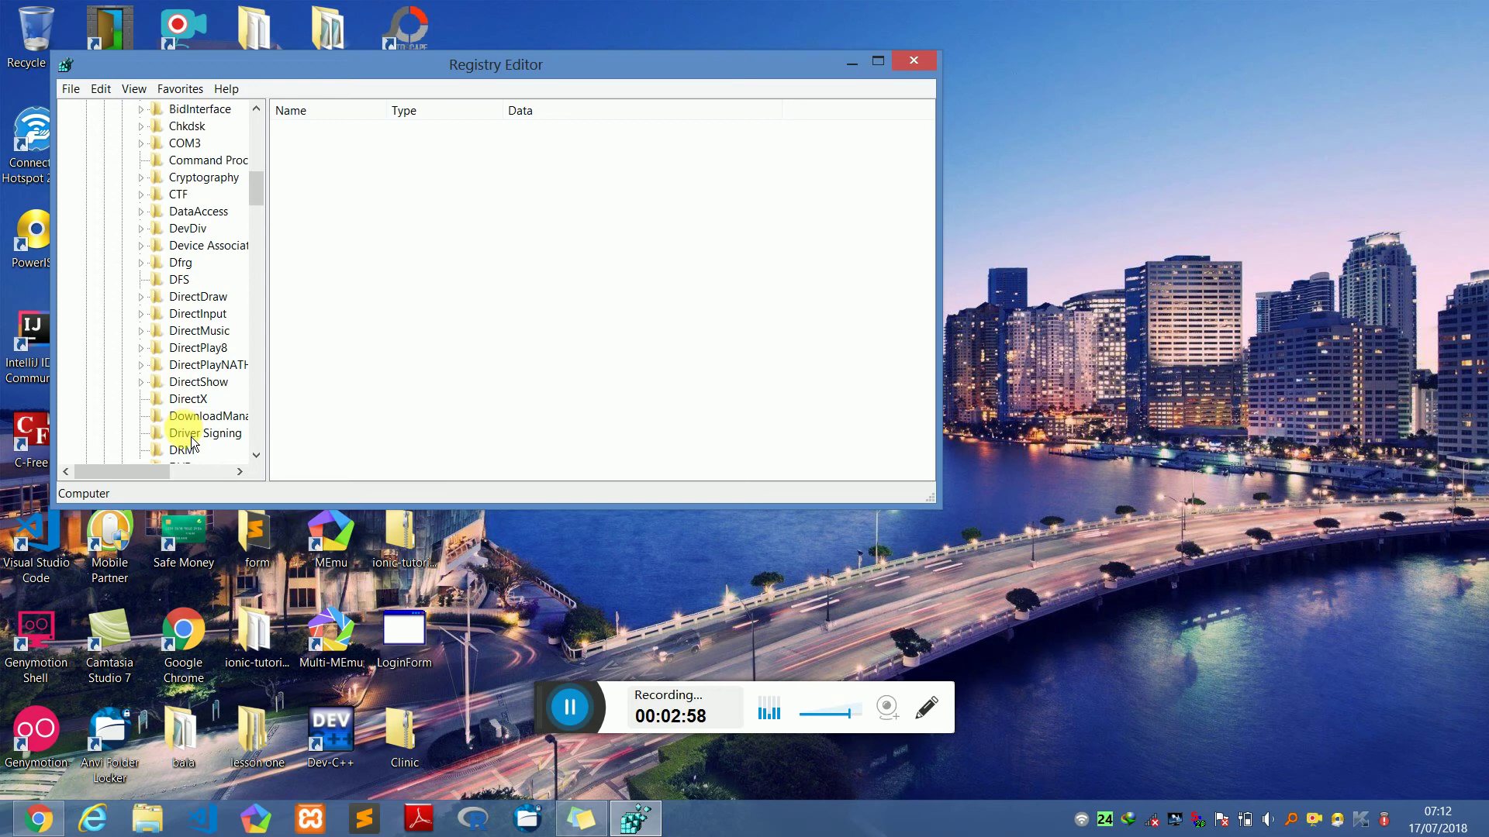
scroll(198, 459, down, 12)
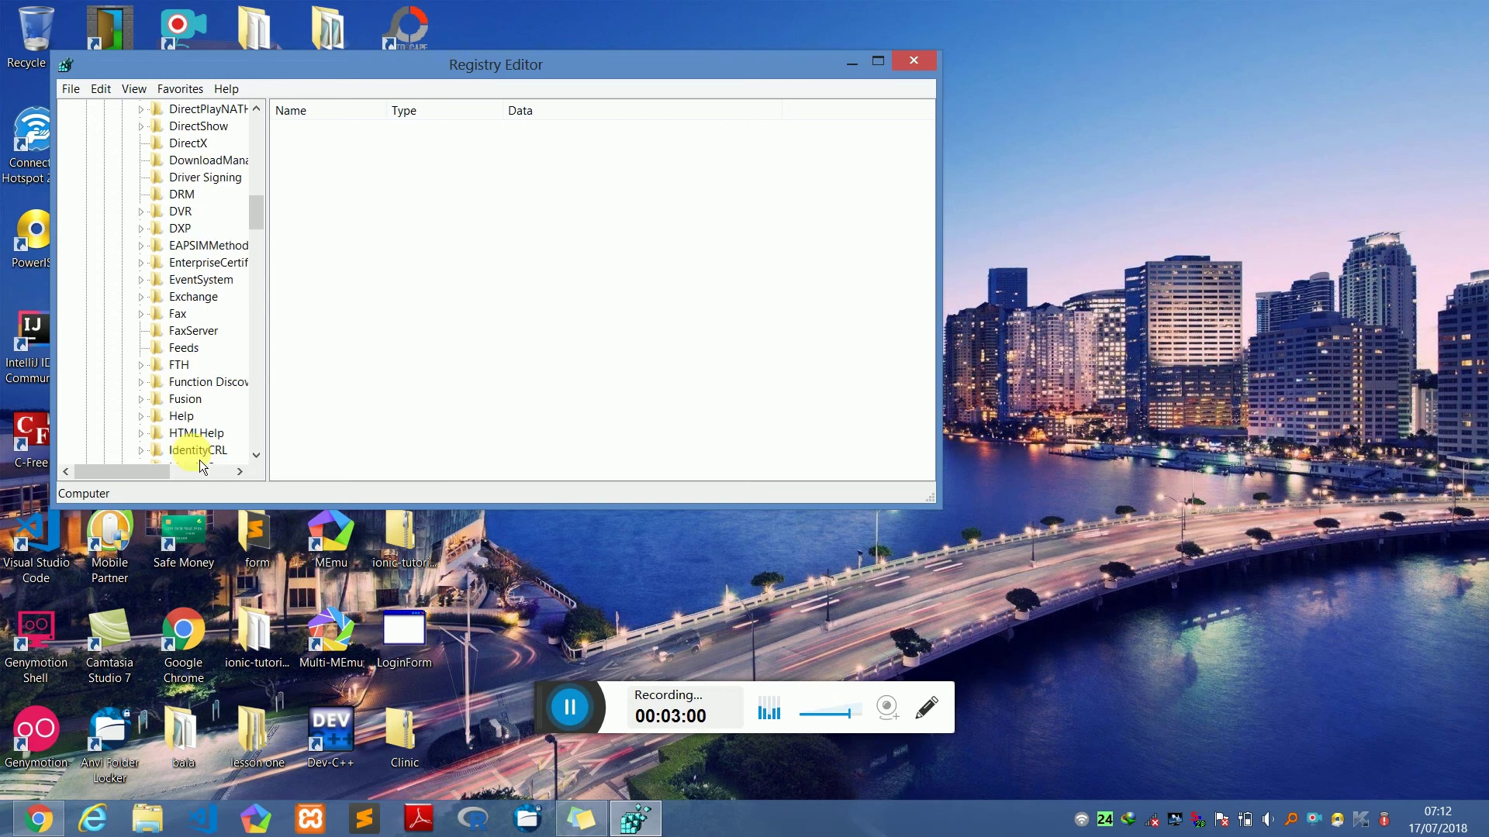
scroll(203, 459, down, 13)
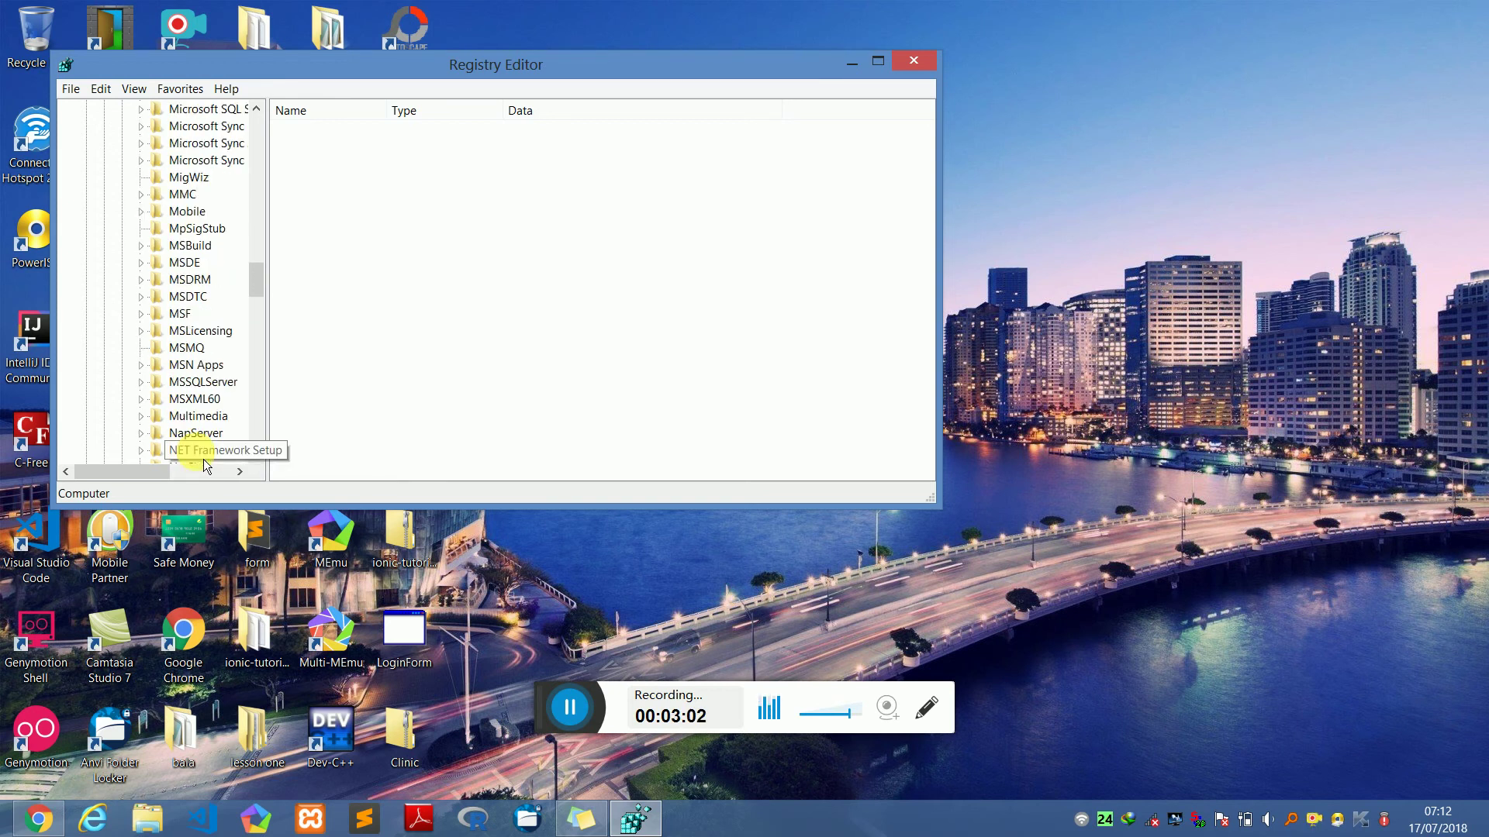
scroll(203, 459, down, 1)
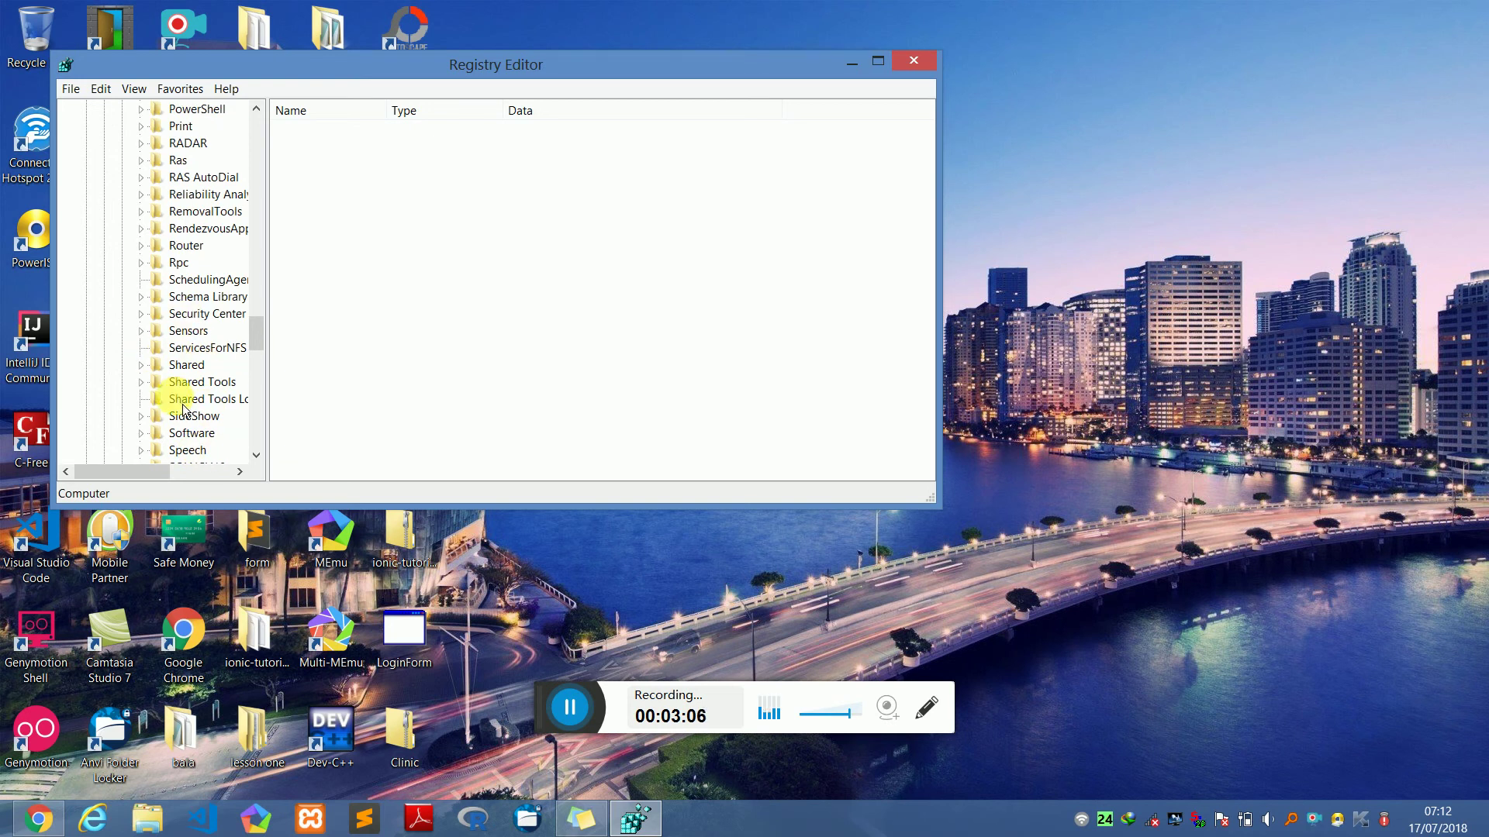
scroll(201, 455, down, 2)
scroll(203, 441, down, 1)
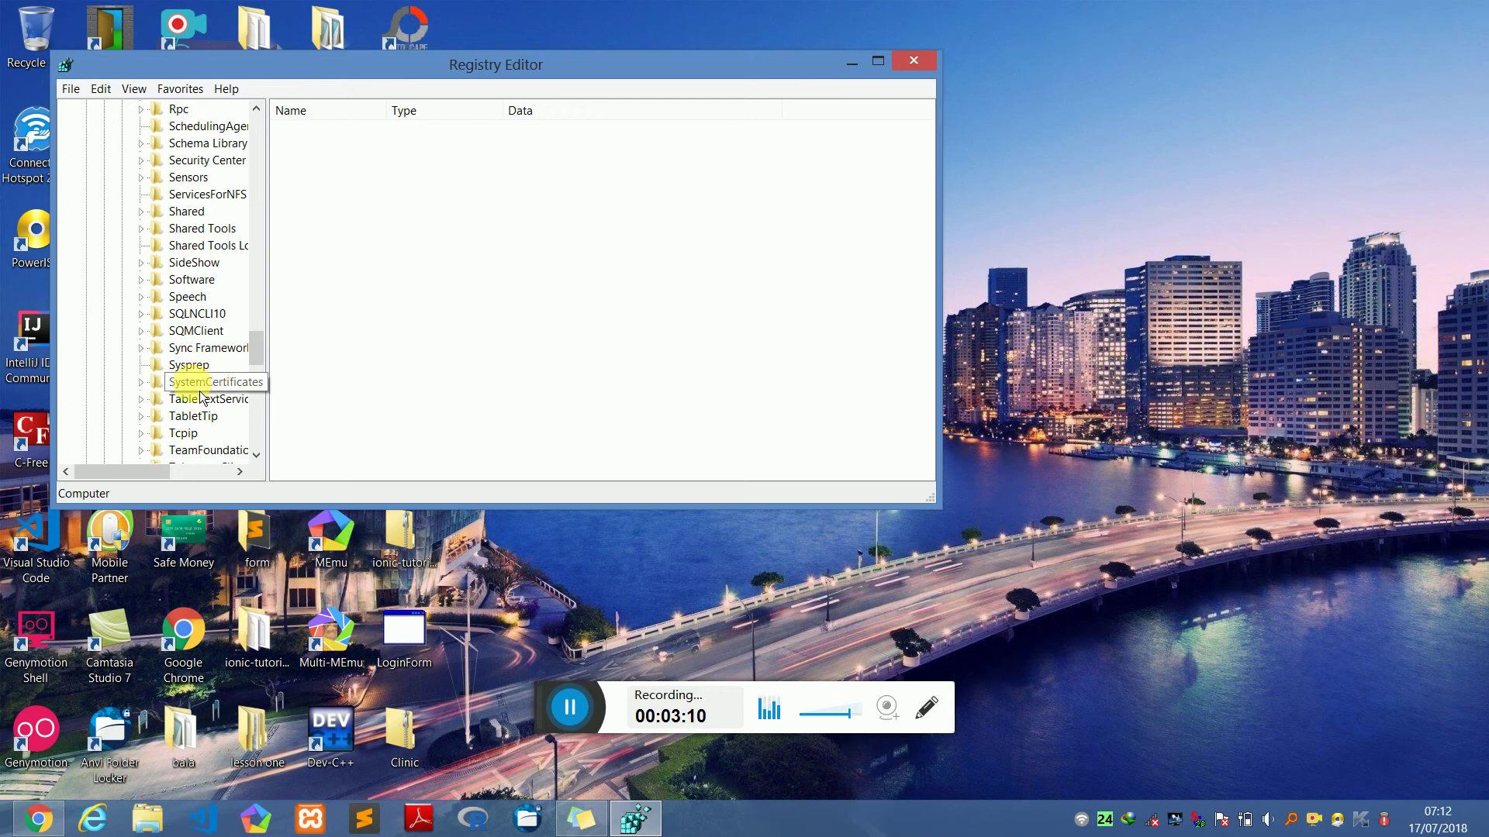
click(147, 389)
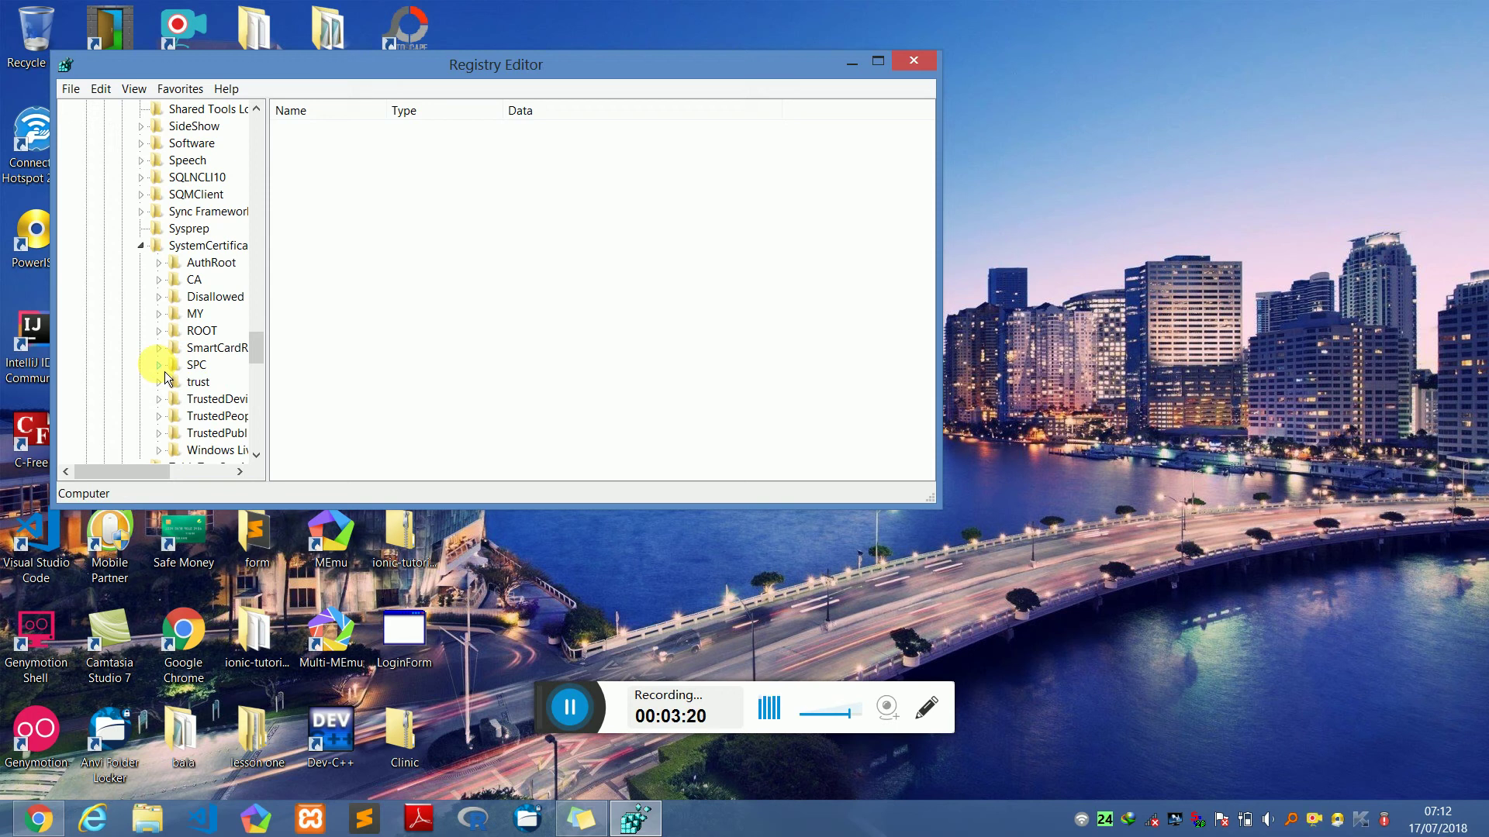
click(161, 368)
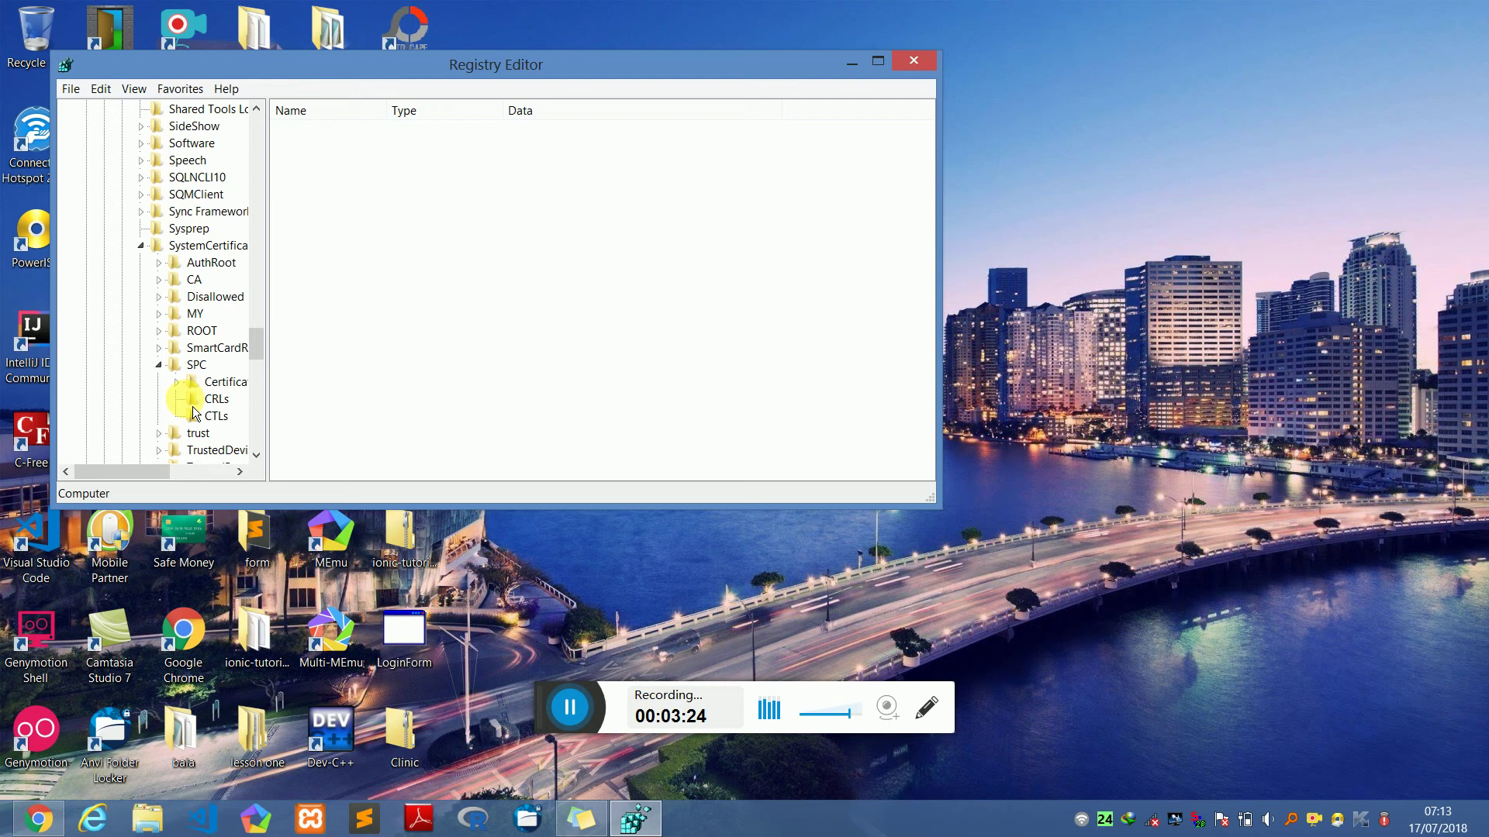
Collapse the SPC key under SystemCertificates and permanently delete it with all its subkeys
click(160, 365)
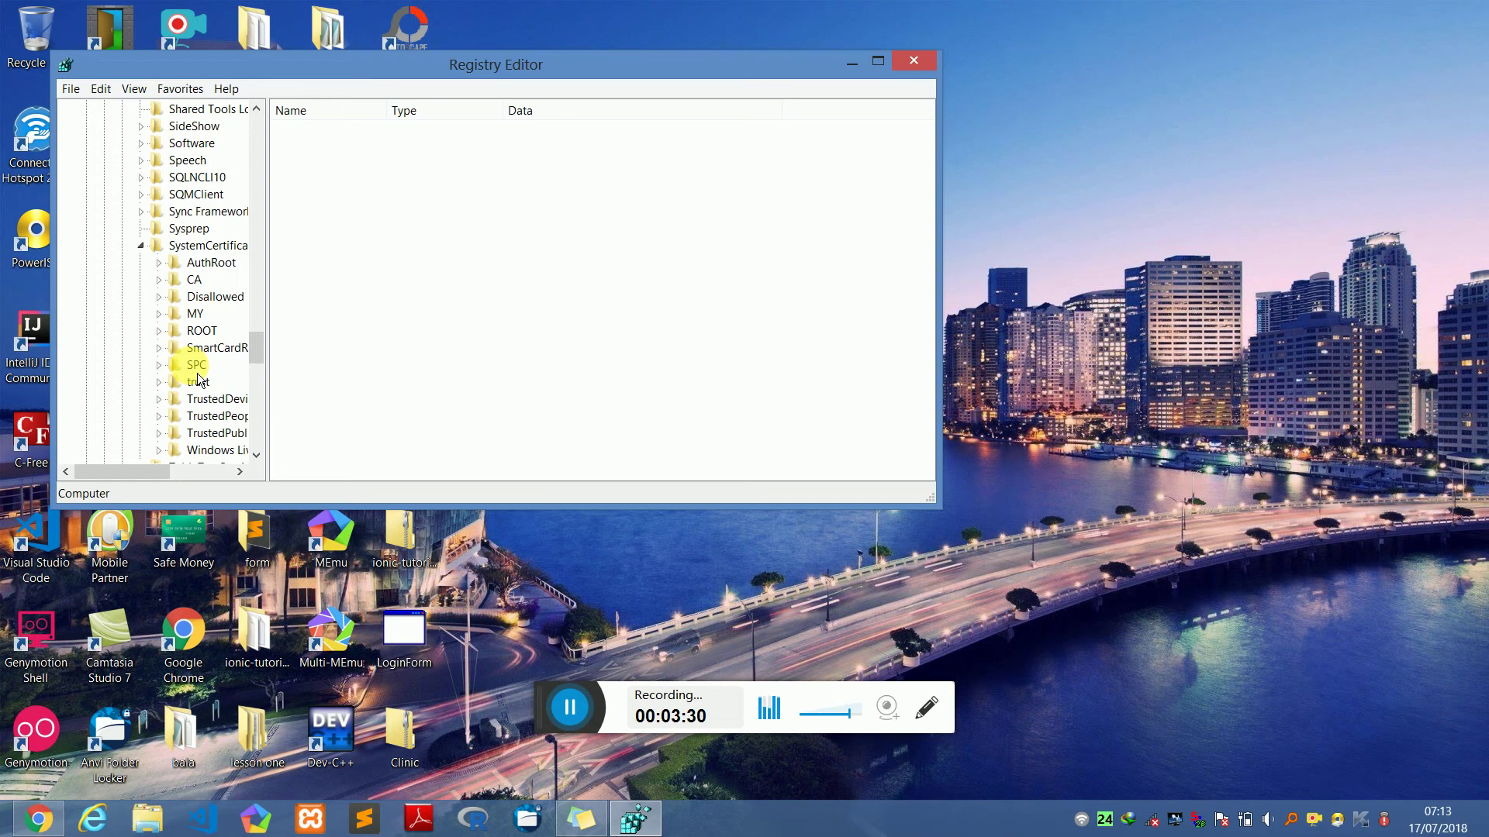
click(197, 371)
right_click(197, 370)
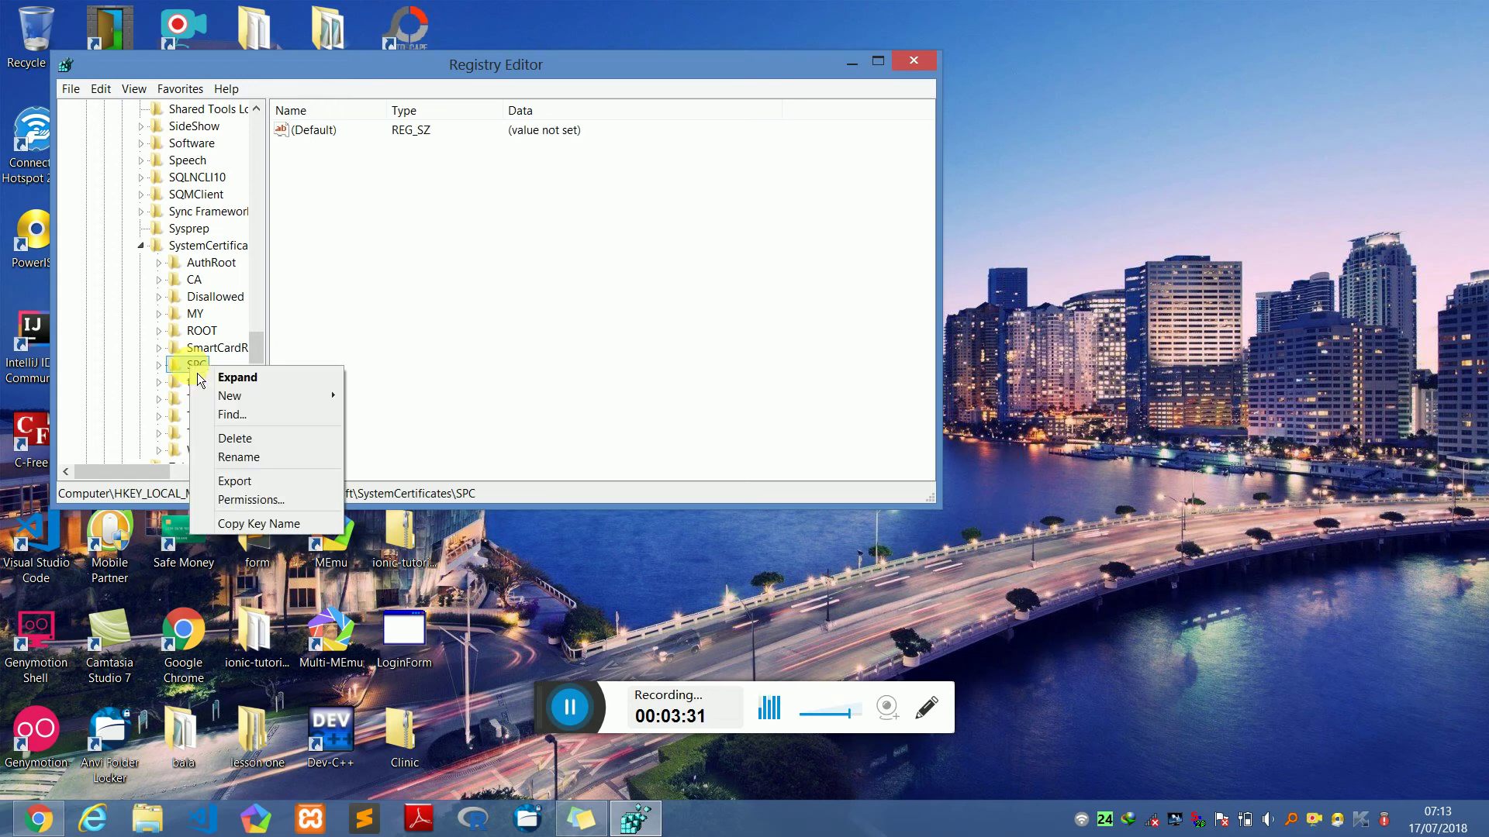
click(209, 438)
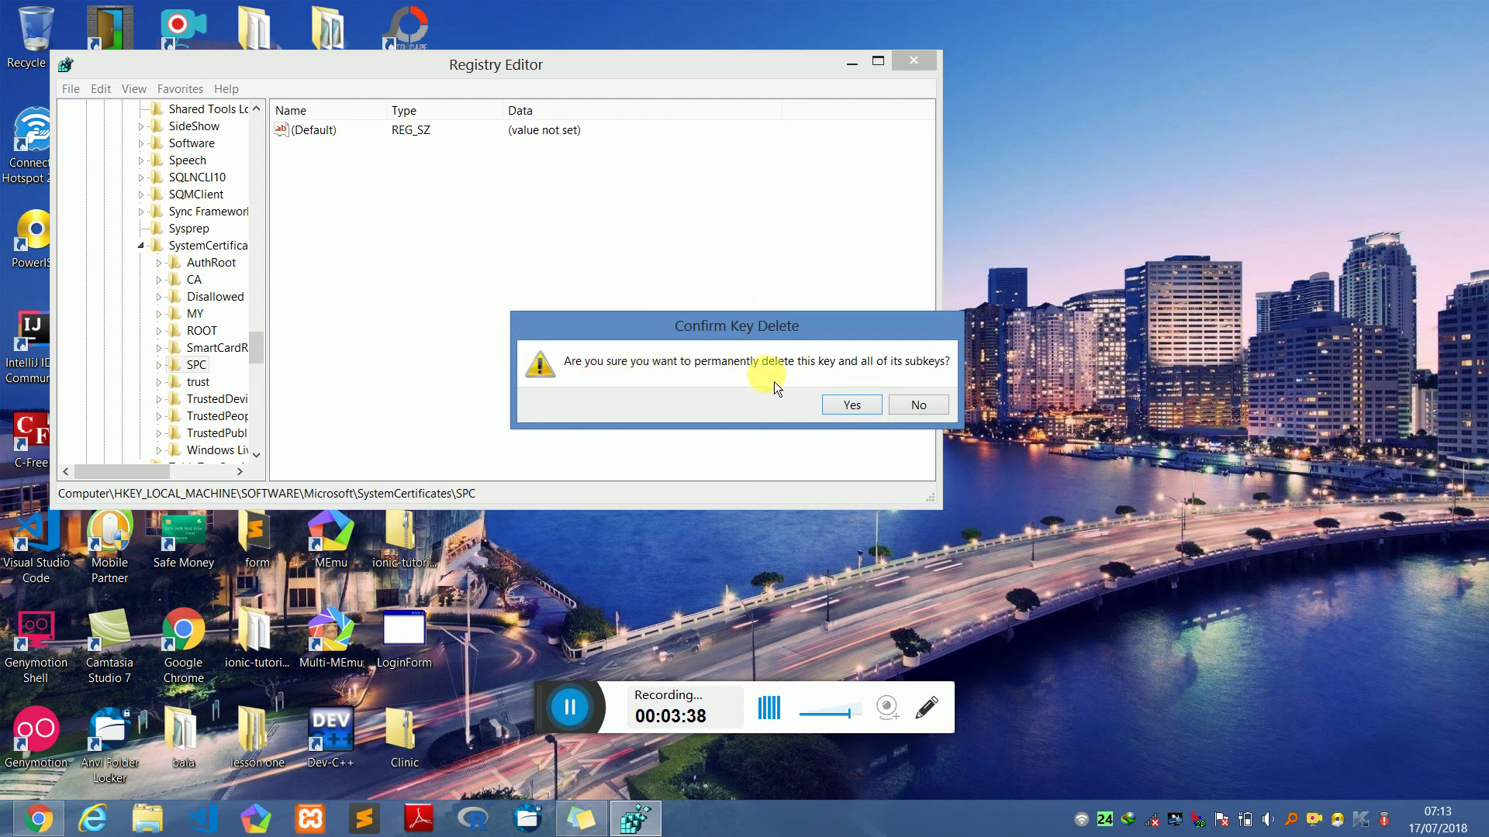
click(863, 413)
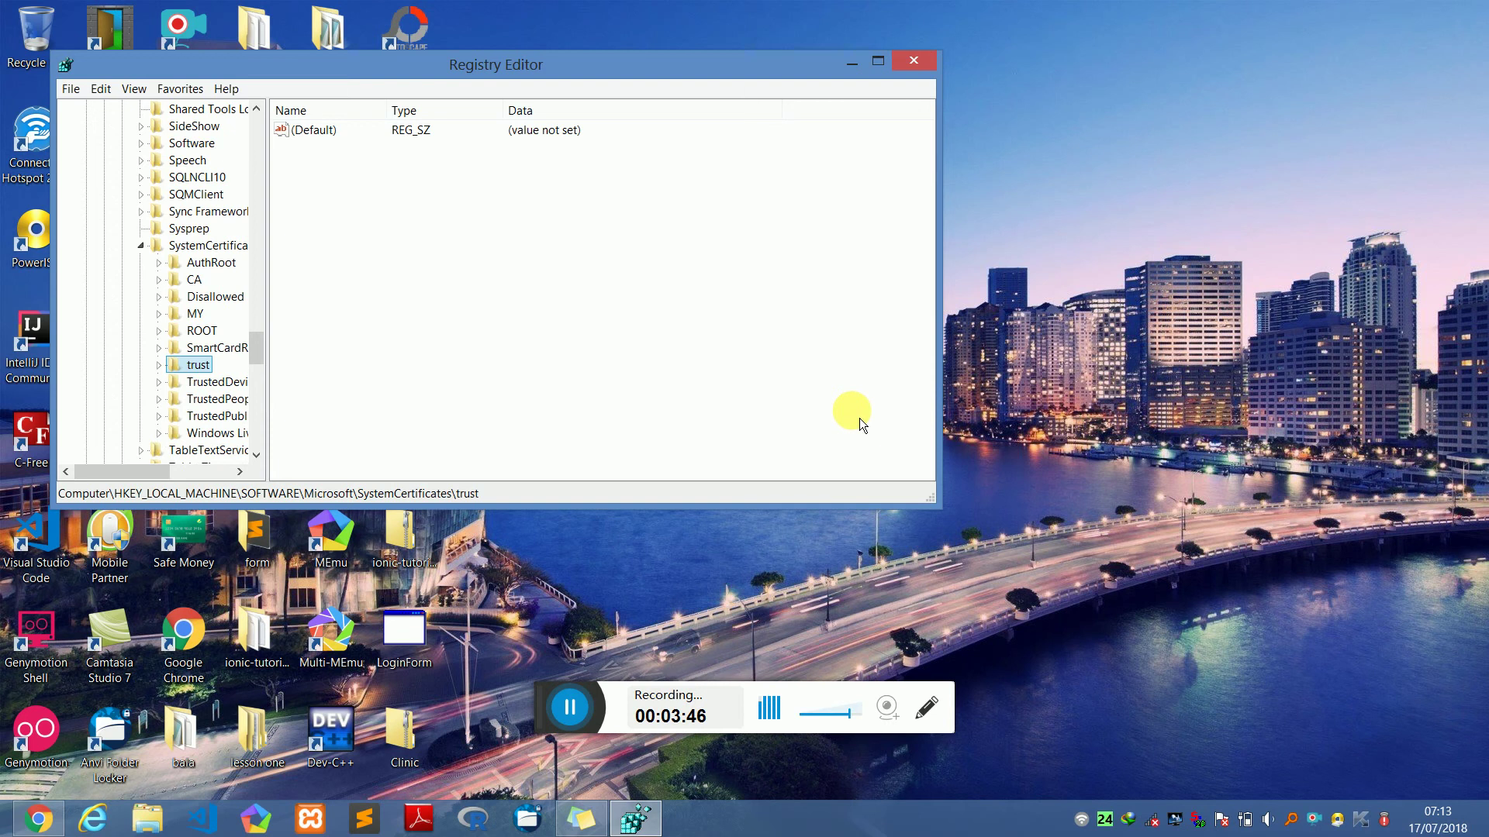
Collapse and re-expand SystemCertificates to check its remaining subkeys, and close the Registry Editor
scroll(181, 377, down, 3)
scroll(183, 379, up, 3)
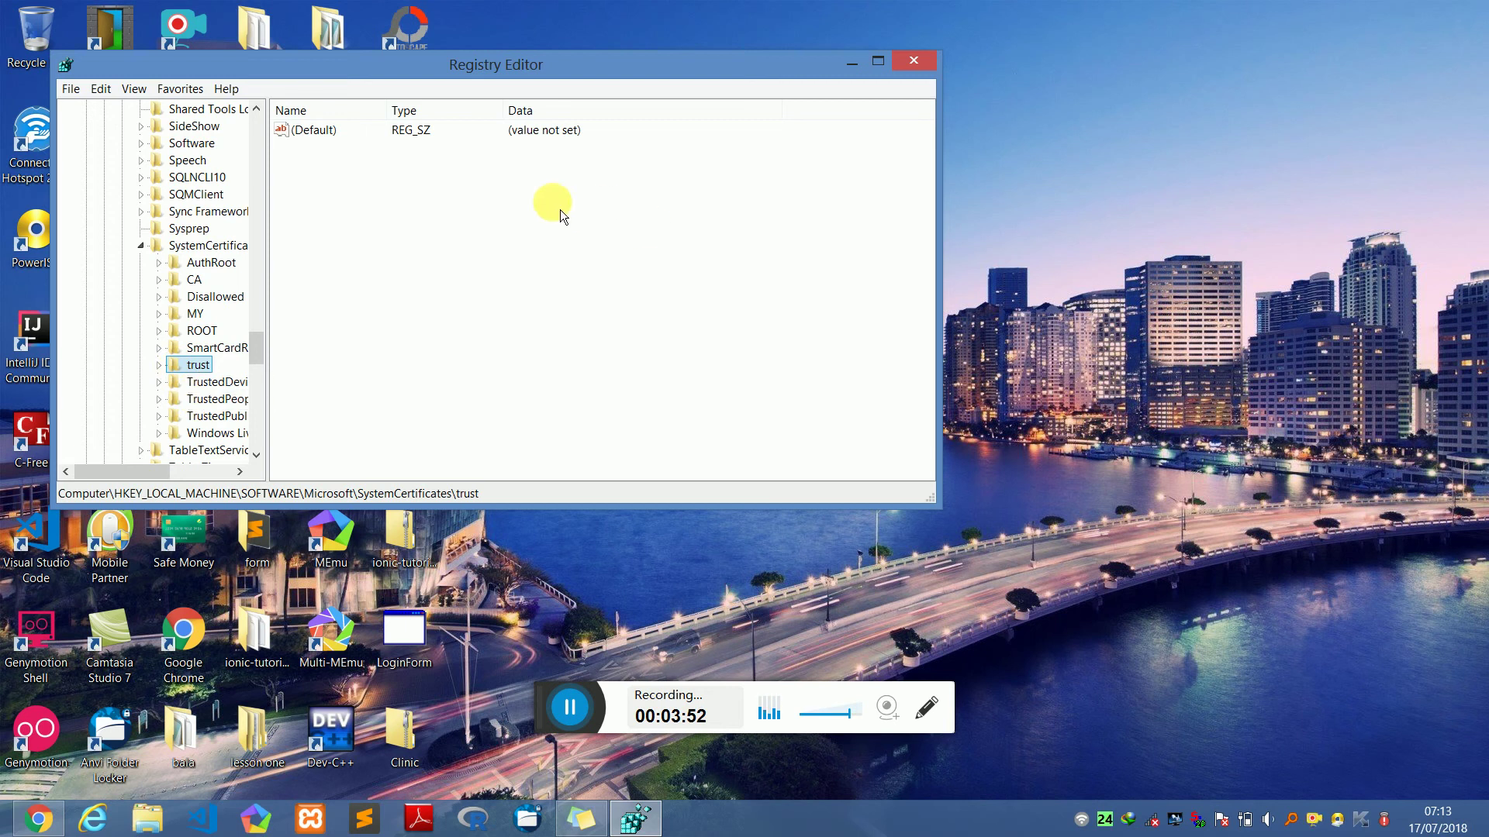
click(148, 245)
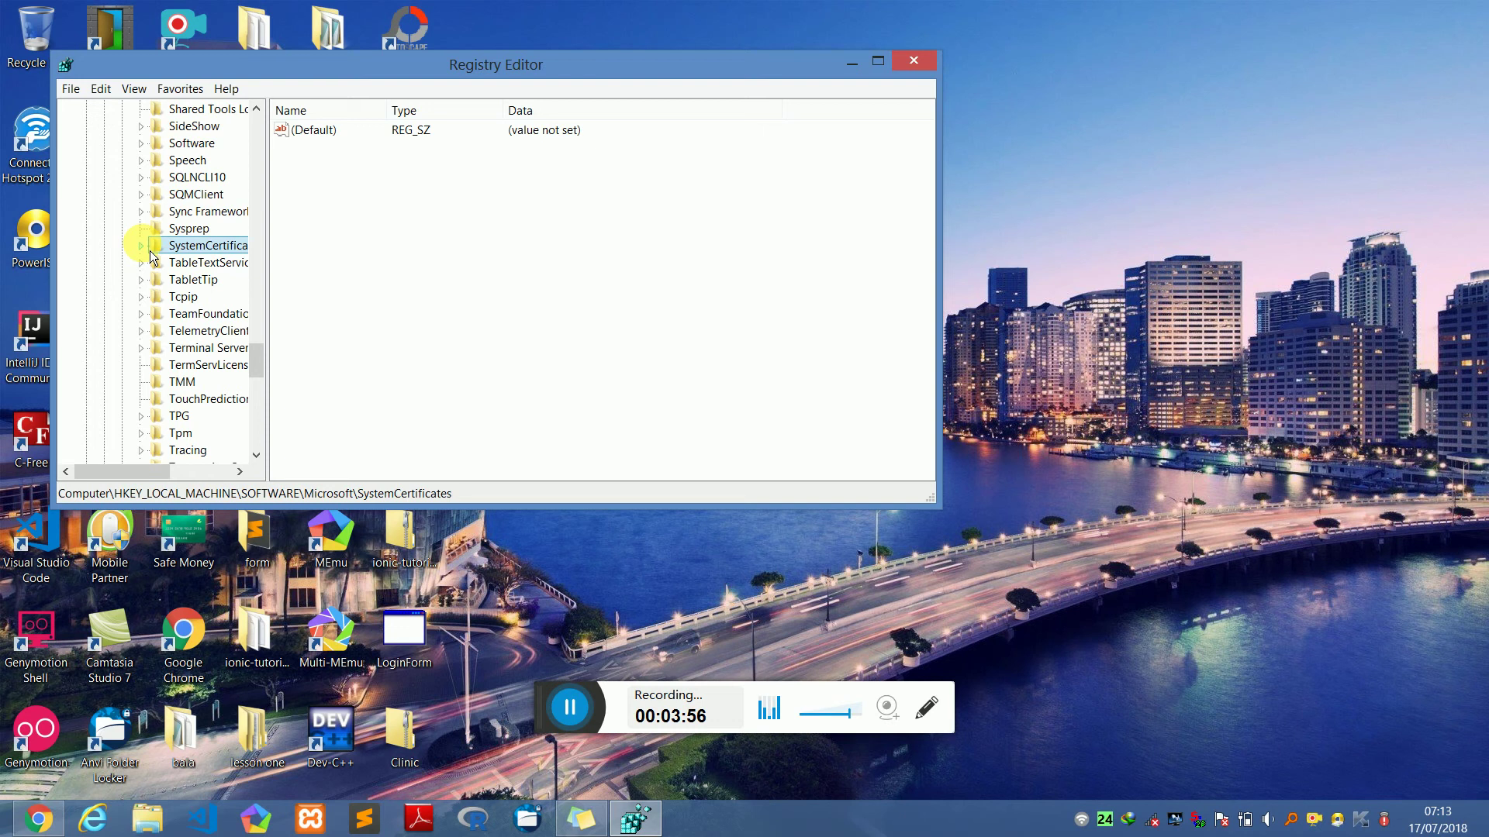
click(141, 245)
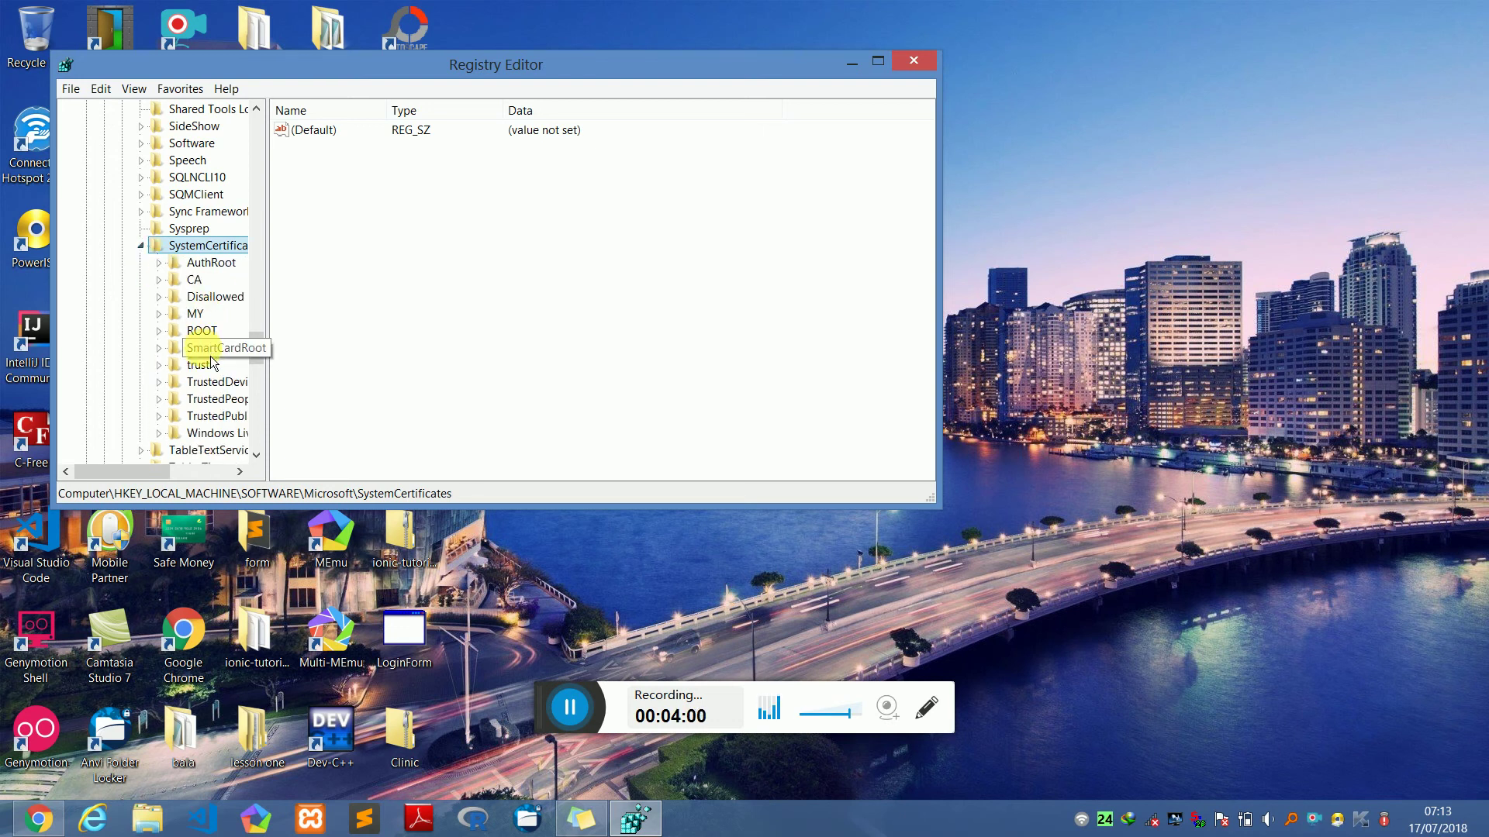
click(915, 65)
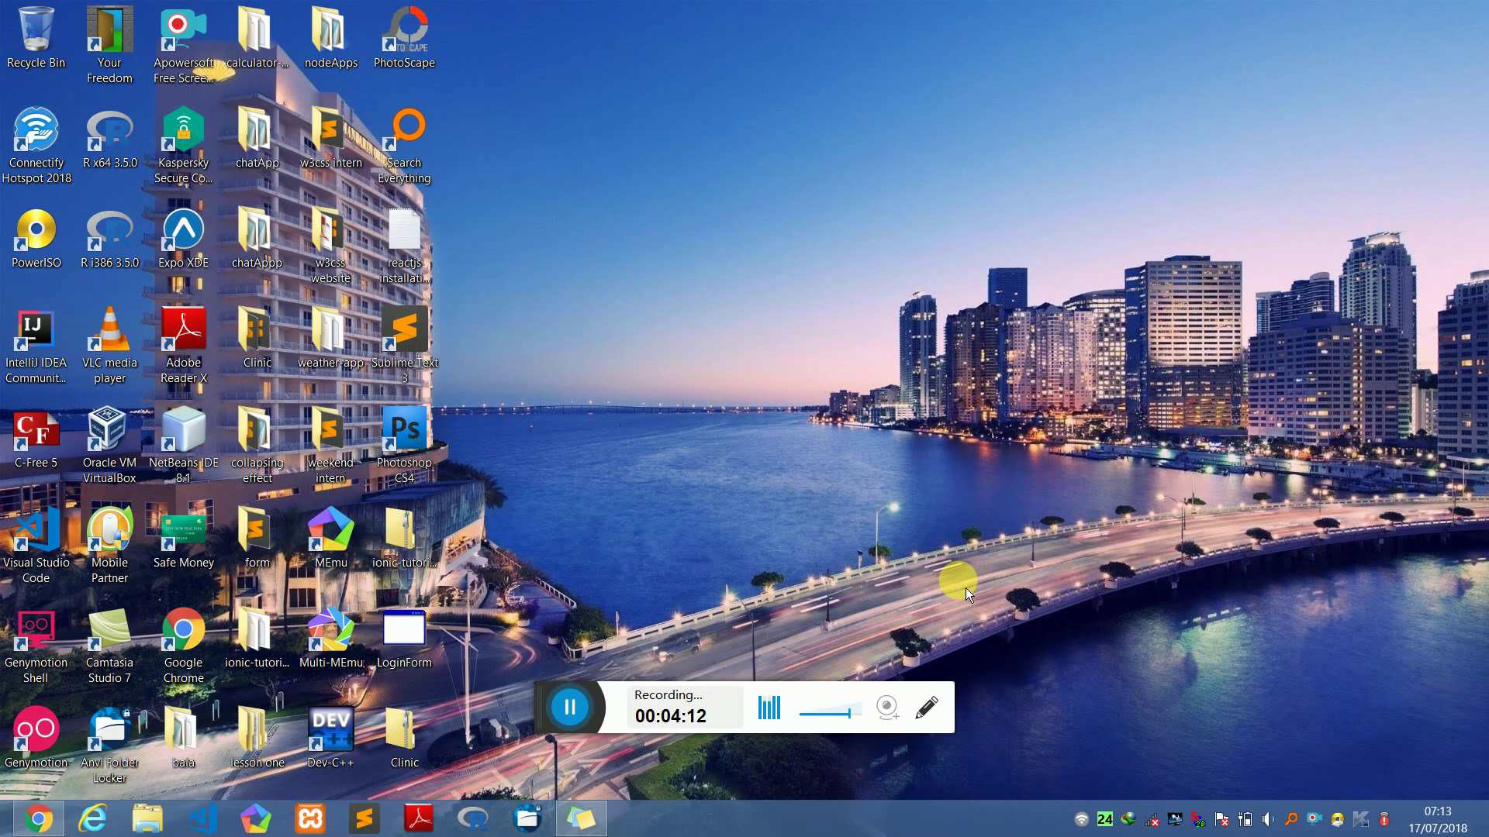
Search the installed apps for "control", launch Control Panel, and show the list of programs to uninstall or change
key(super)
text(control)
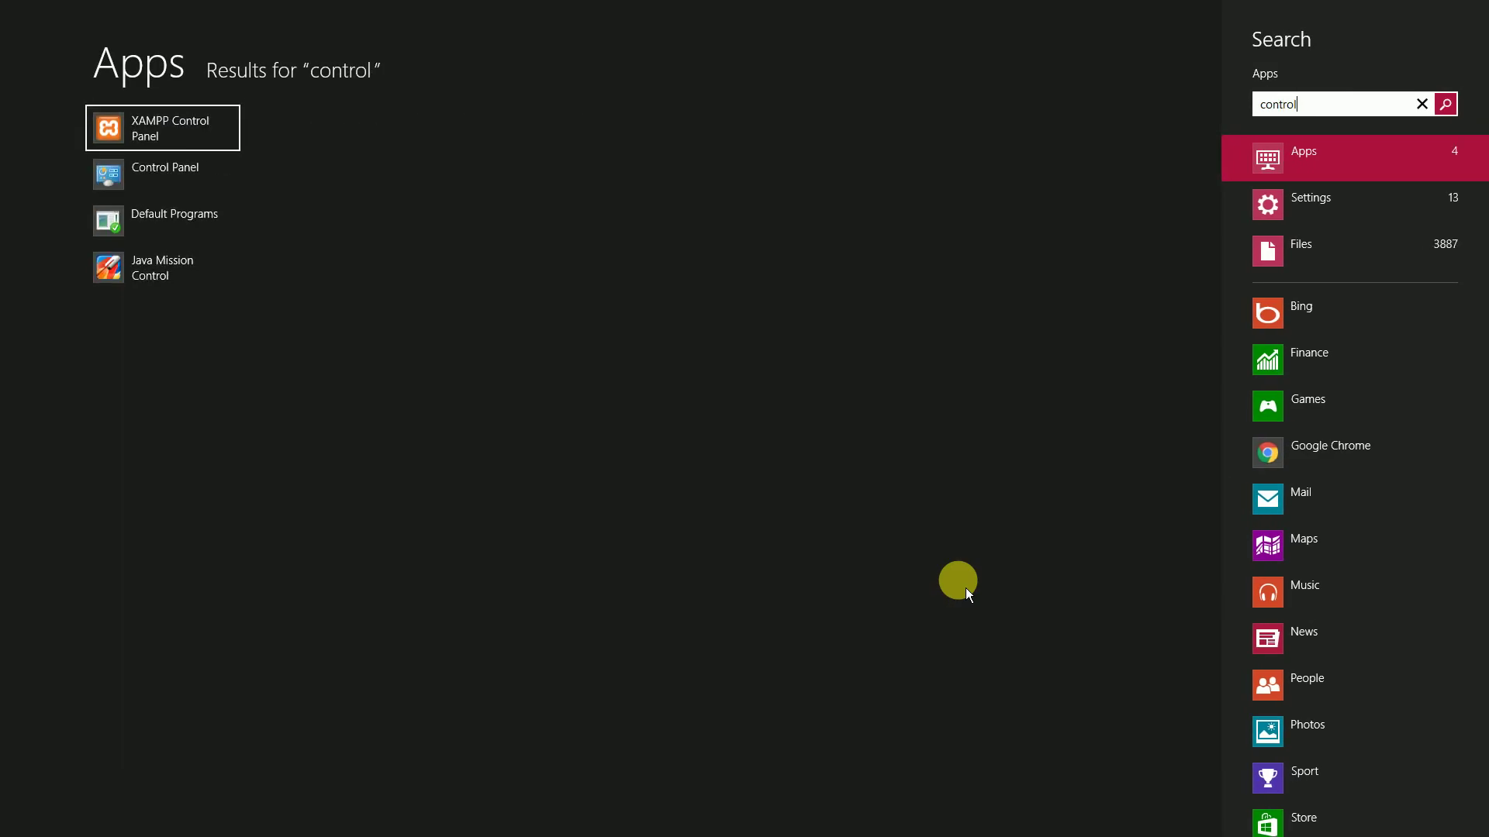
key(Down)
key(Return)
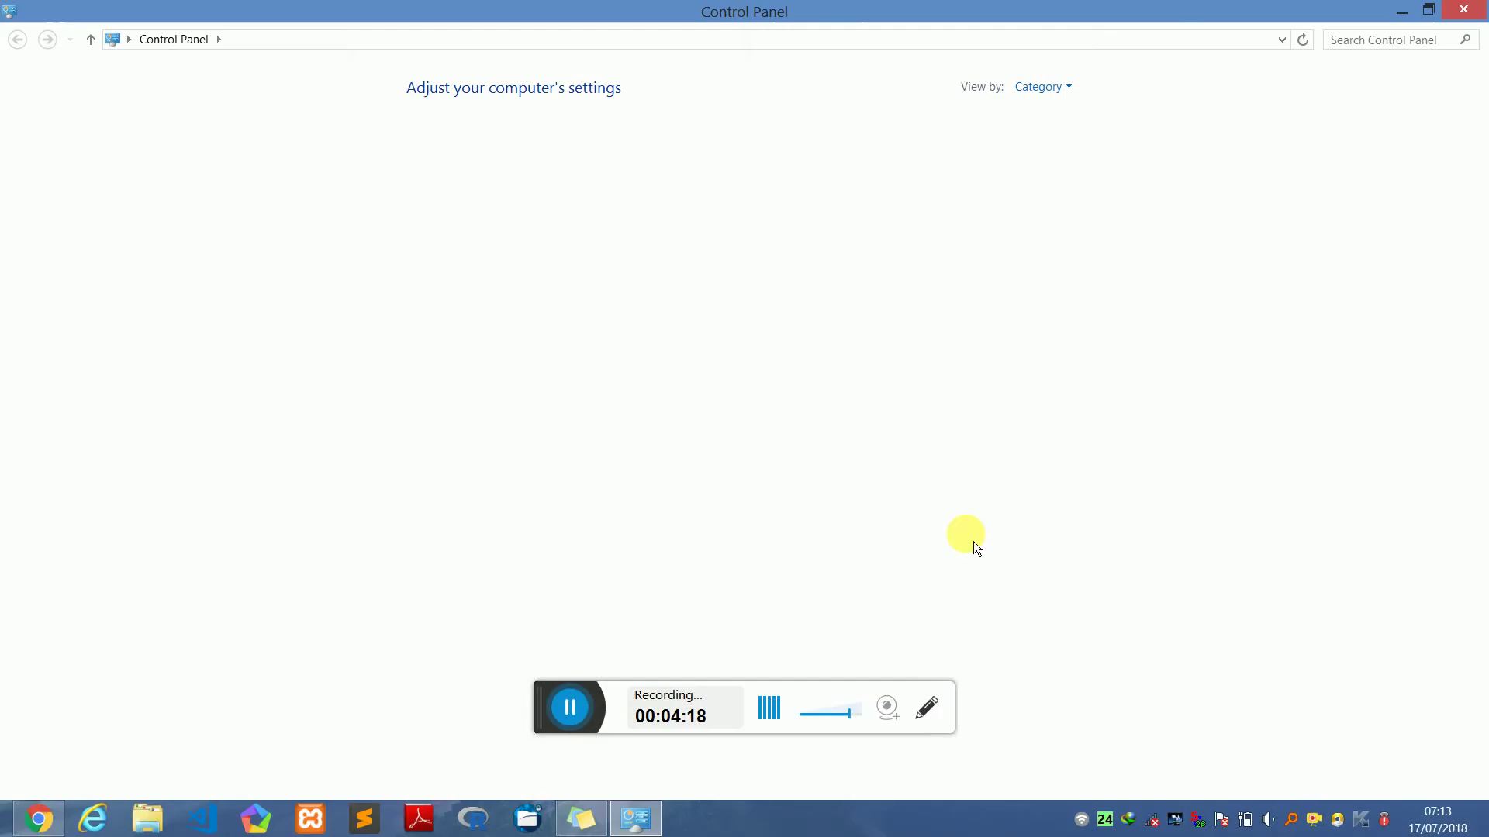
click(510, 410)
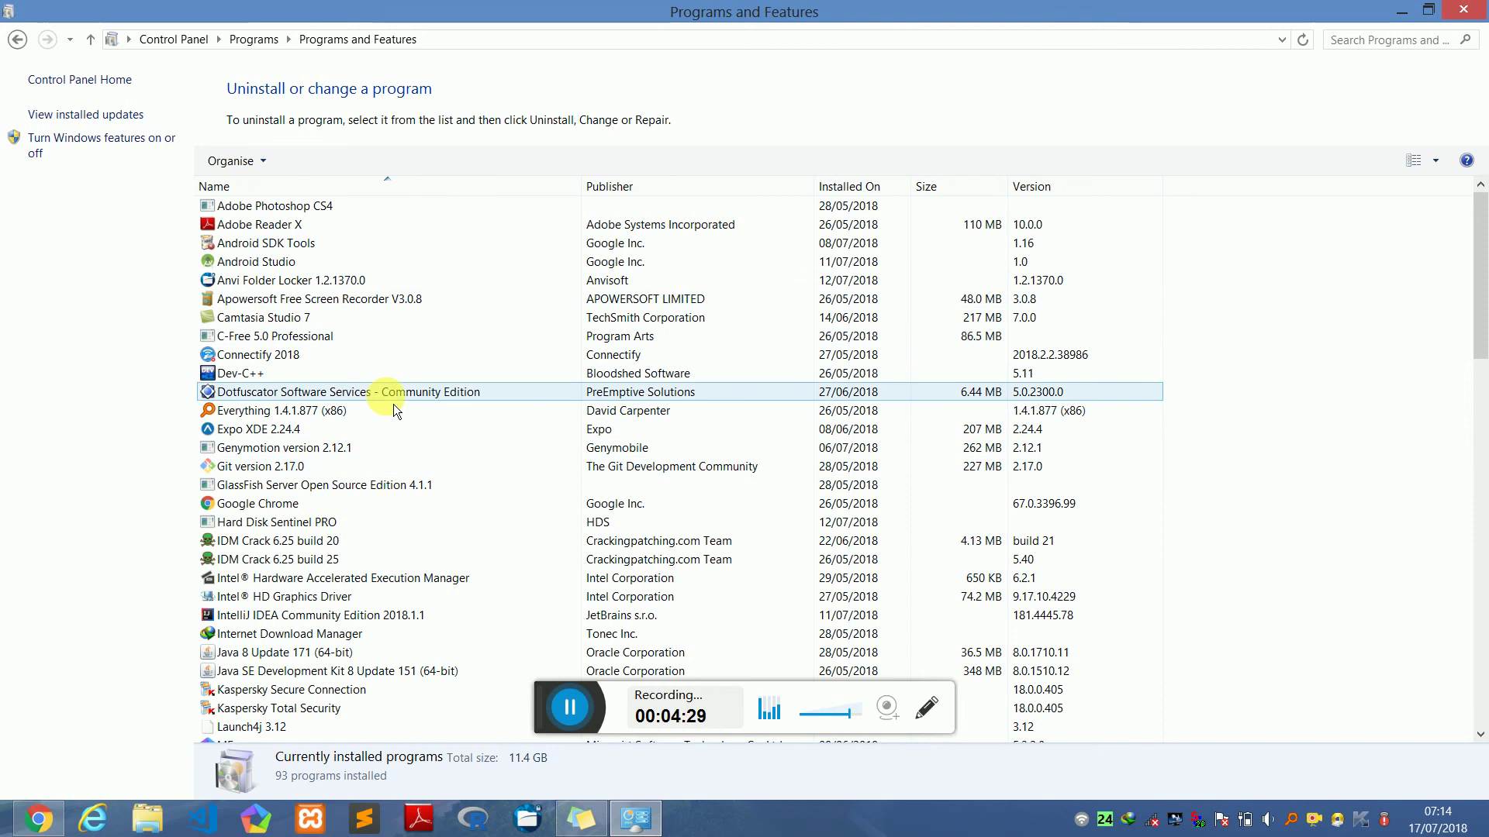
Find Kaspersky Secure Connection in the program list and start its complete removal without saving the application's operational settings
key(k)
scroll(314, 473, down, 2)
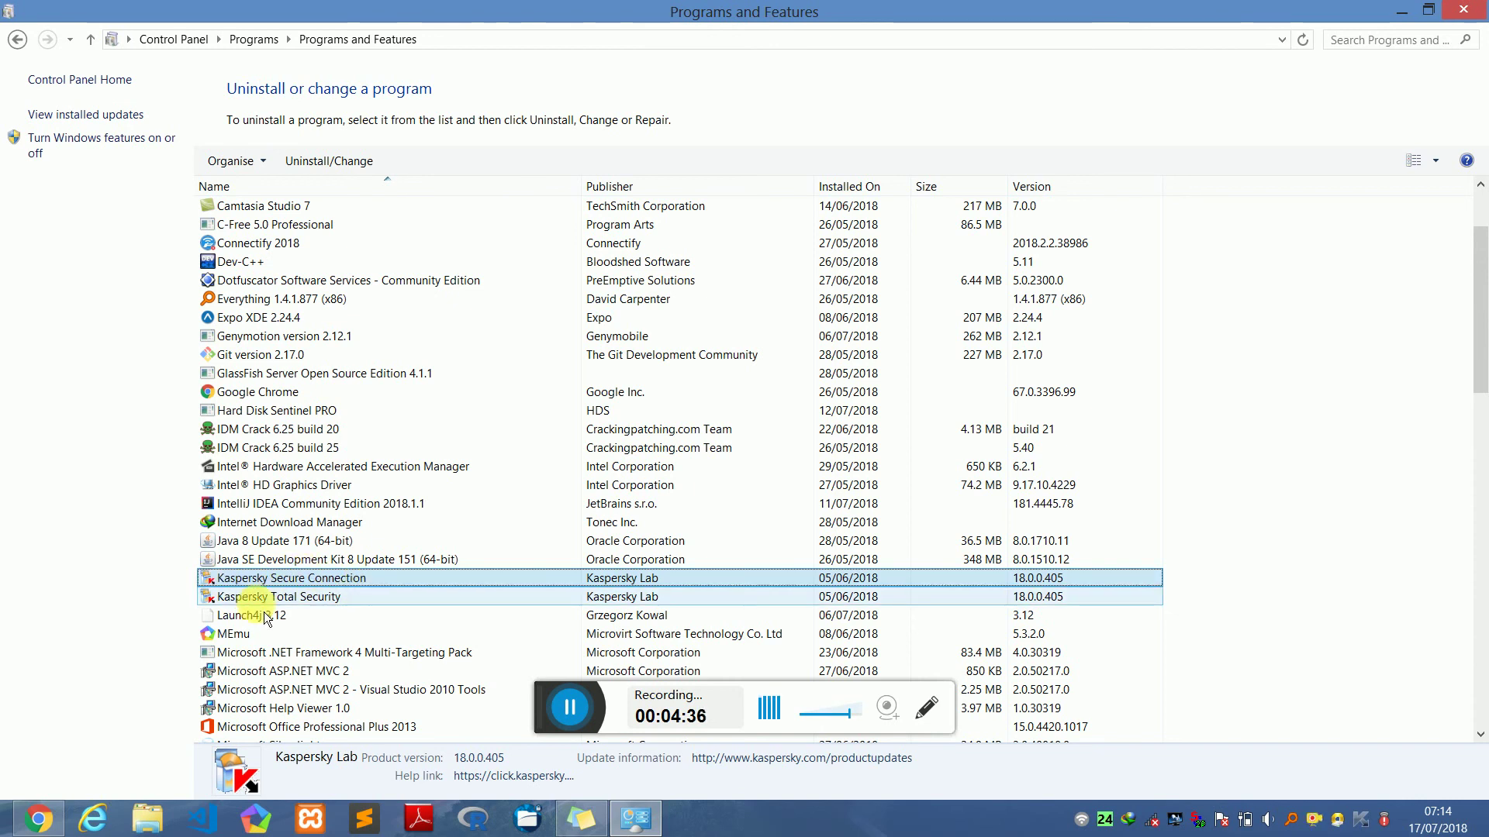
right_click(330, 582)
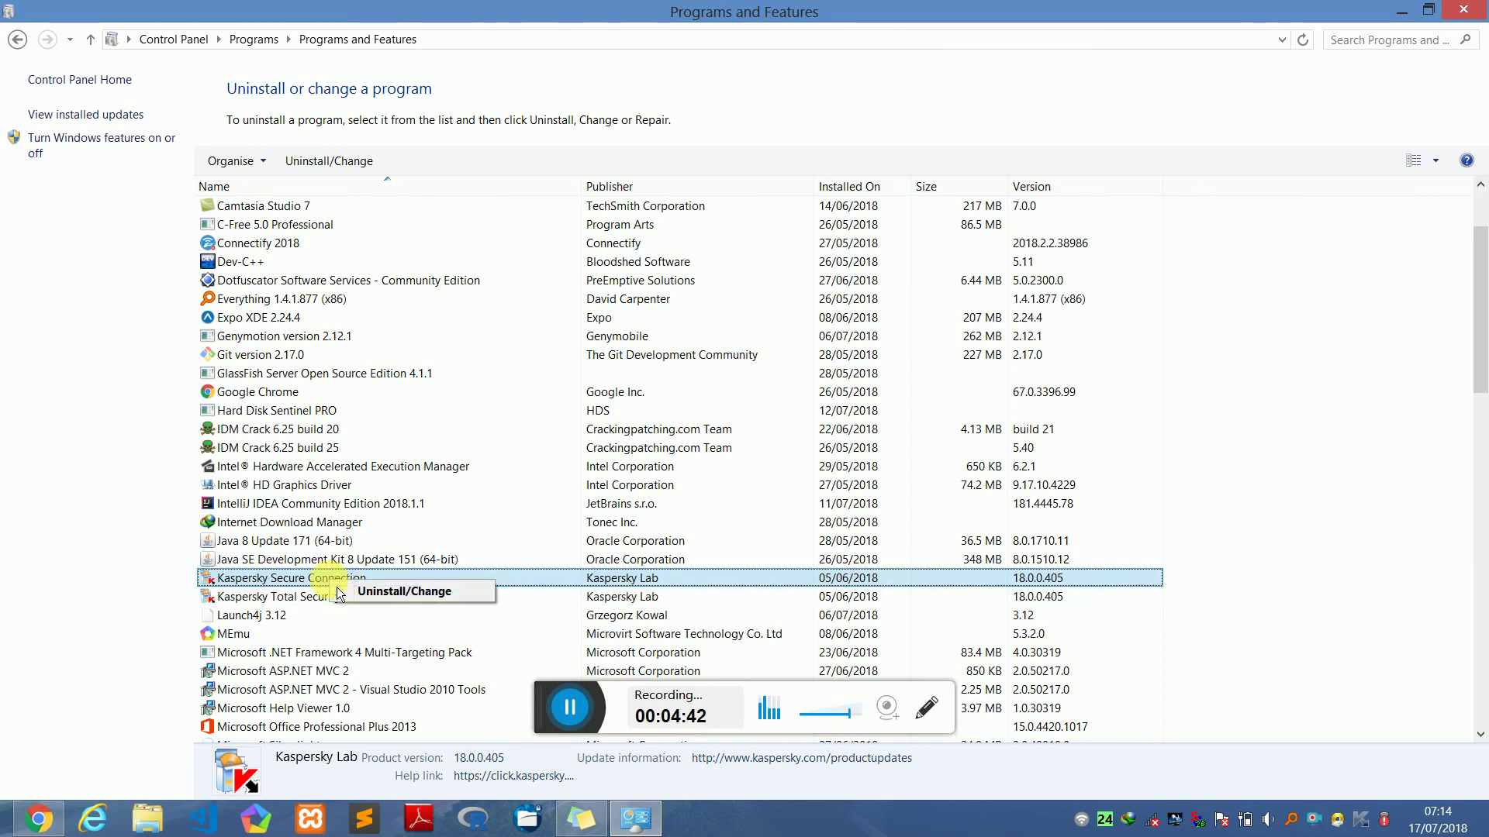
click(392, 592)
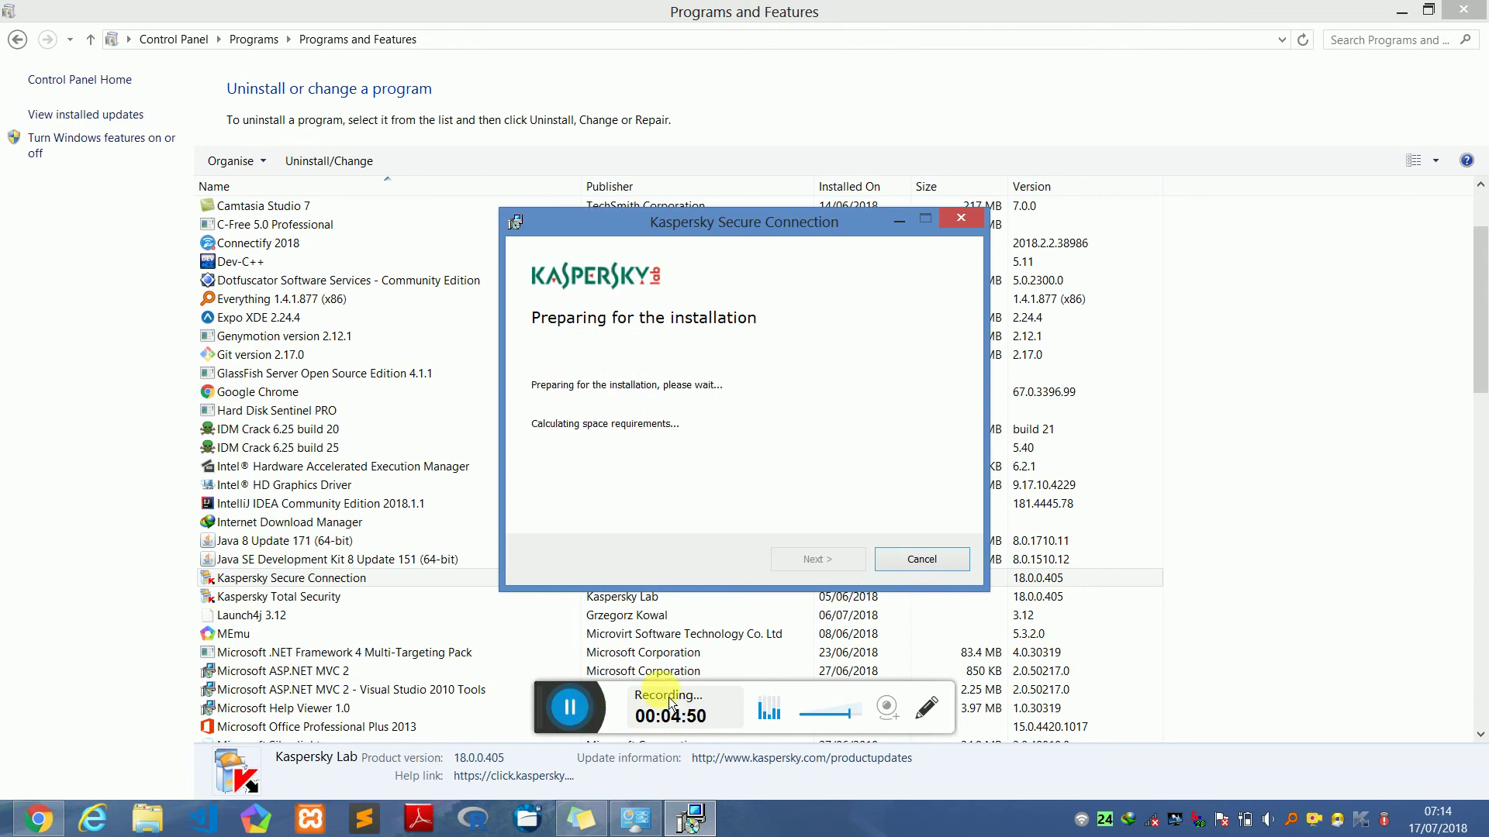
click(801, 563)
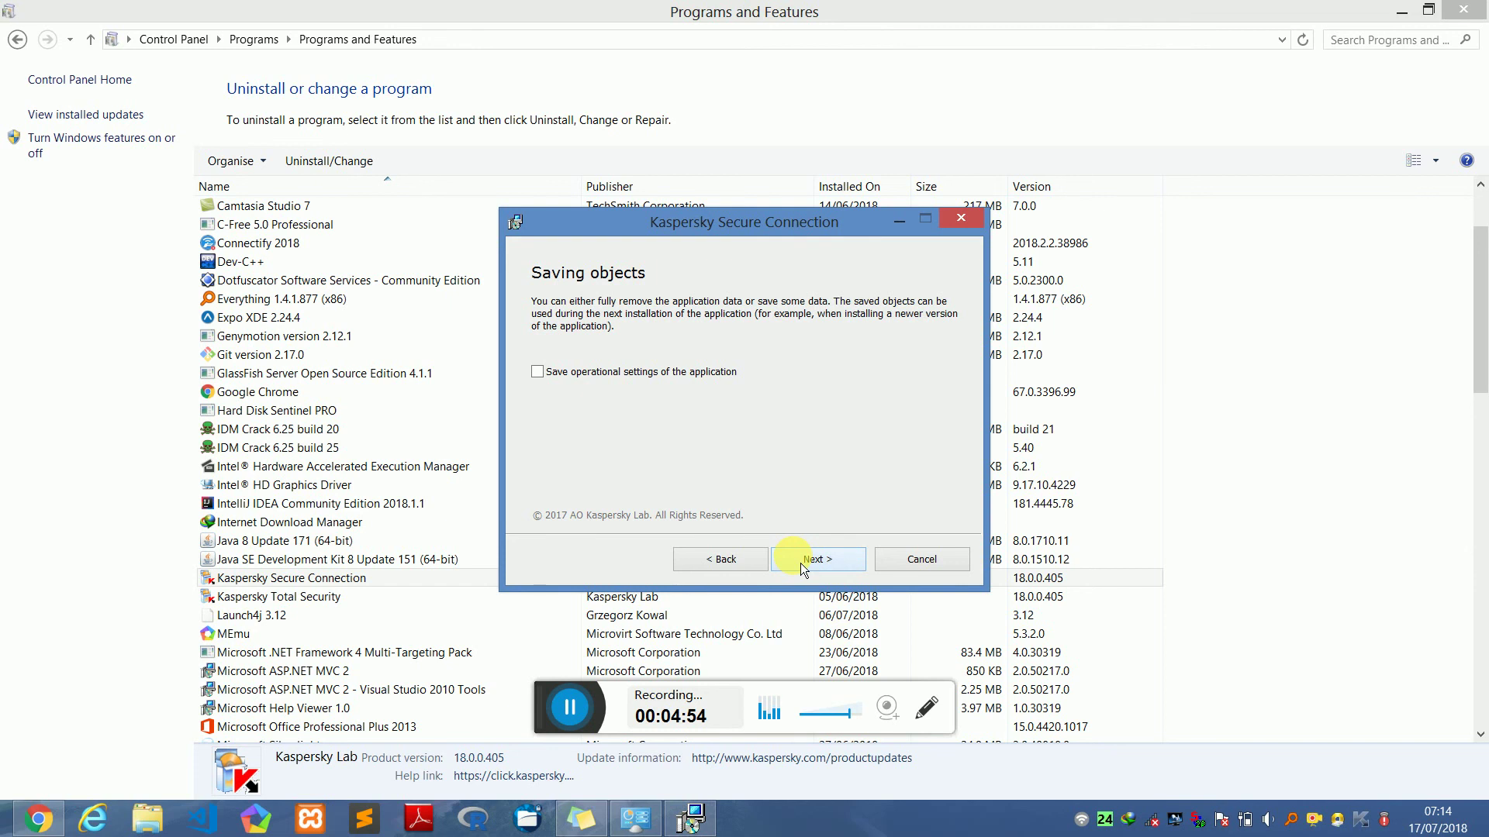
click(801, 564)
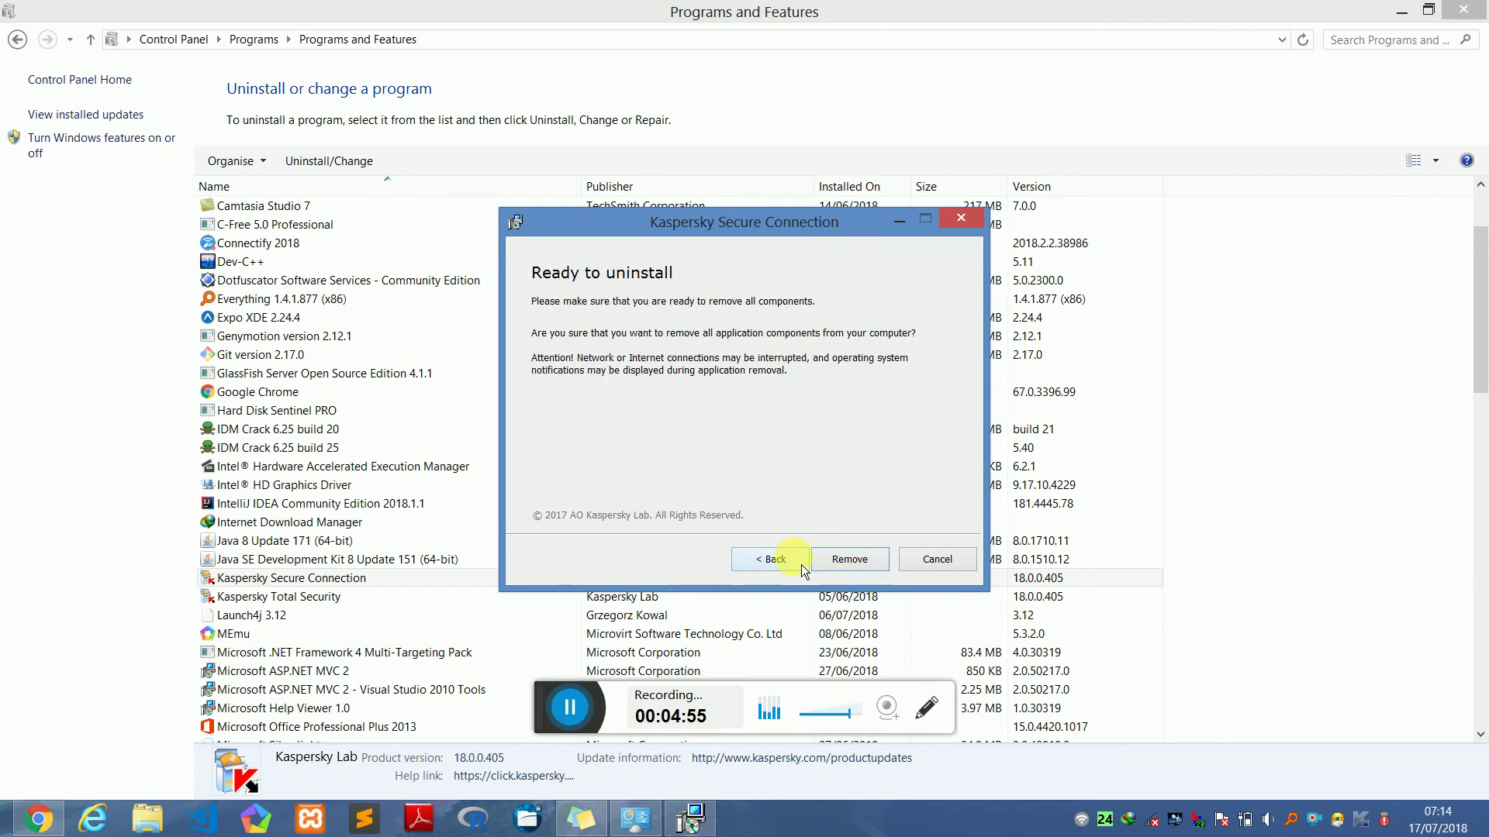
click(850, 561)
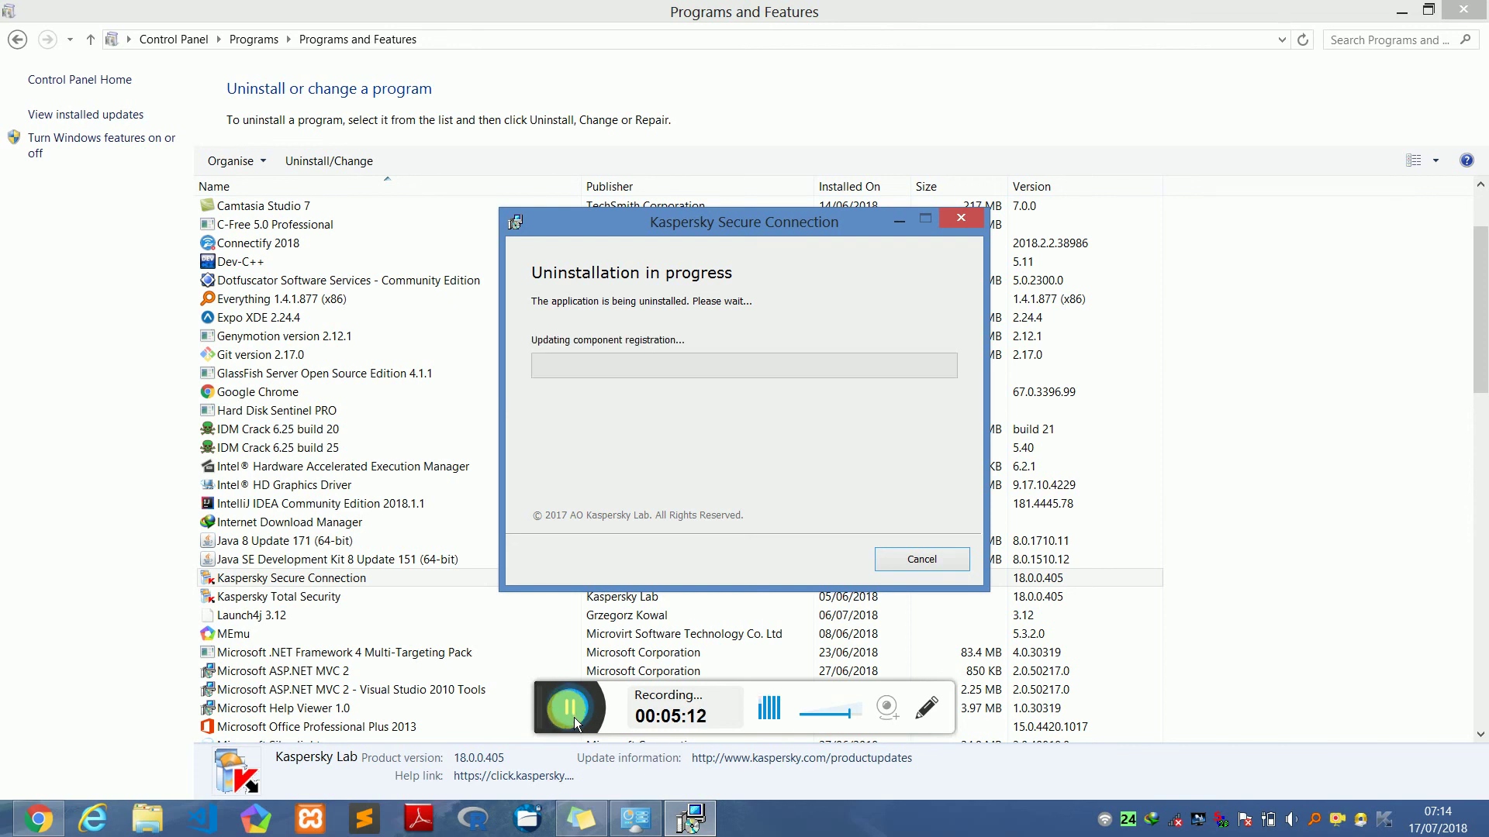
click(243, 582)
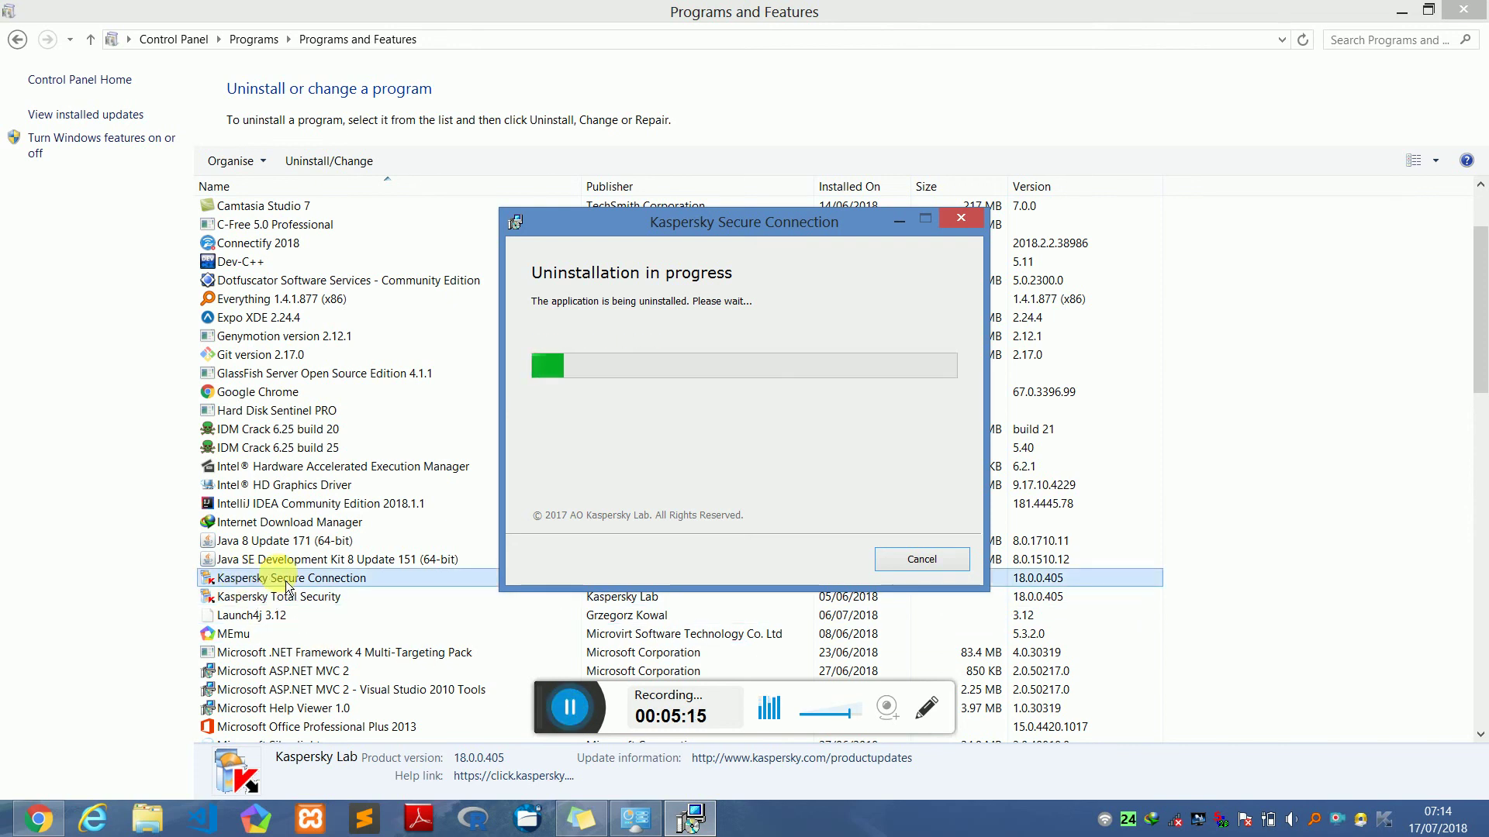
click(264, 597)
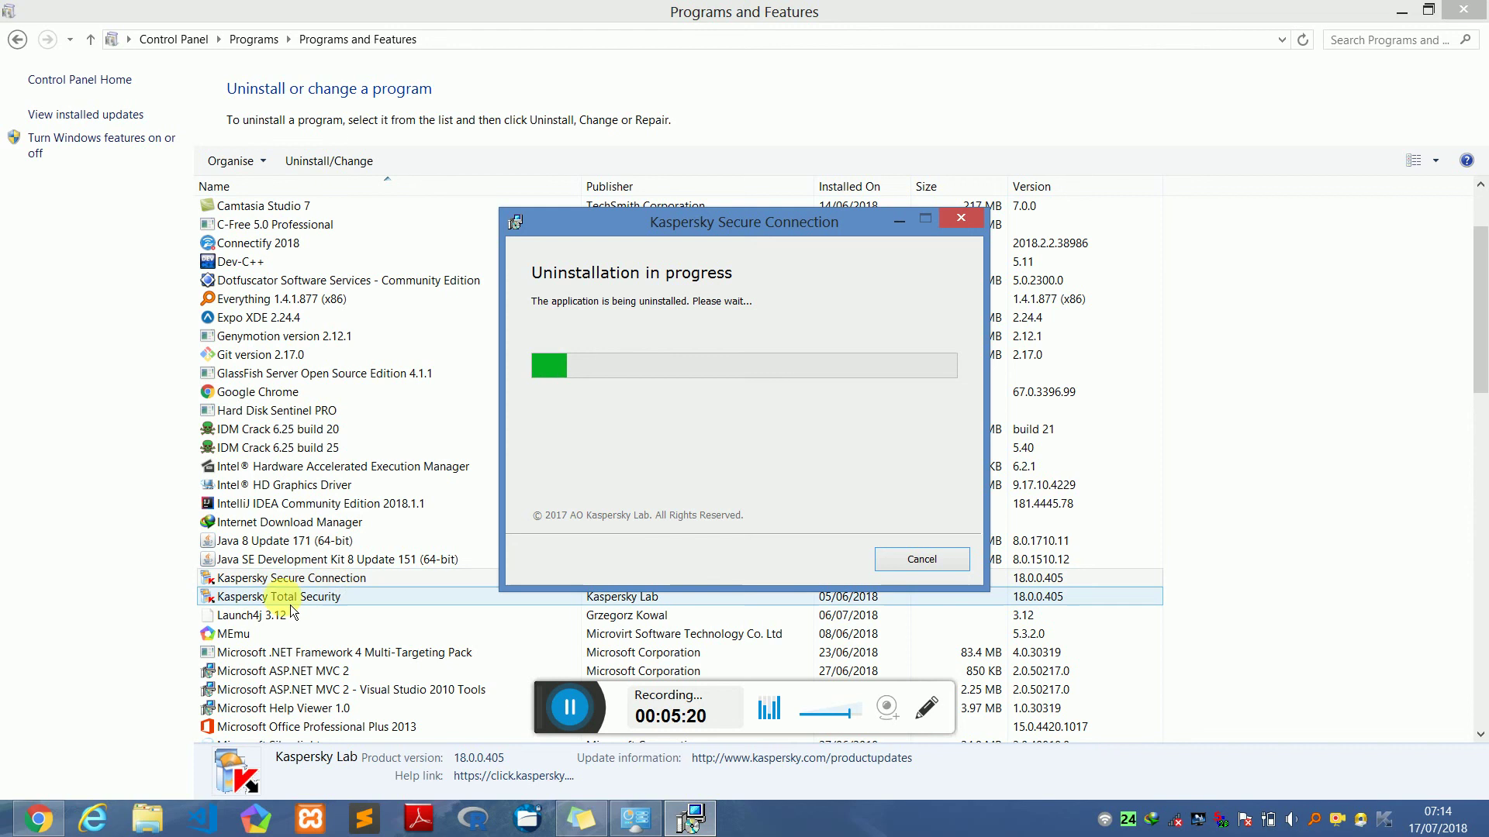
click(364, 617)
click(477, 653)
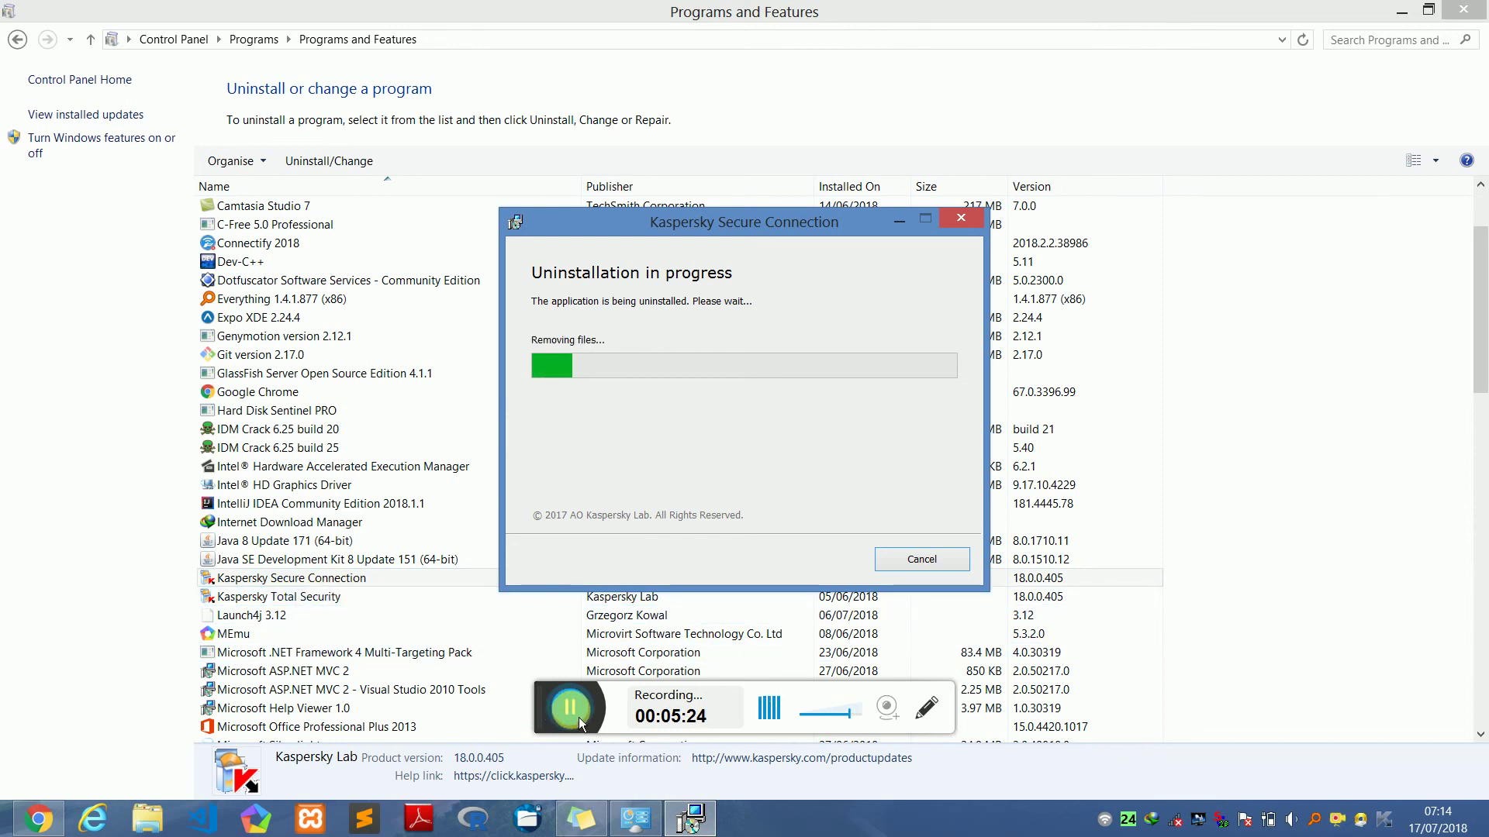